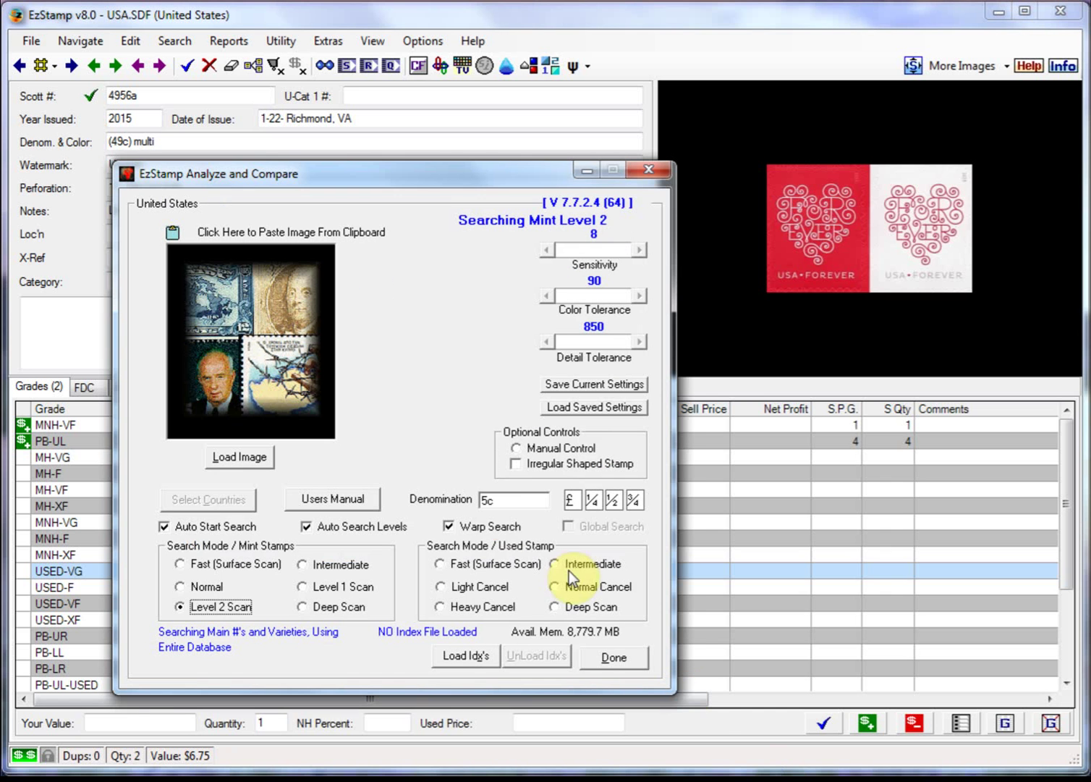
Search the pasted Sam Houston crop, view match 1242 at actual size, then dismiss the results
{"action": "left_click", "coordinate": [313, 229]}
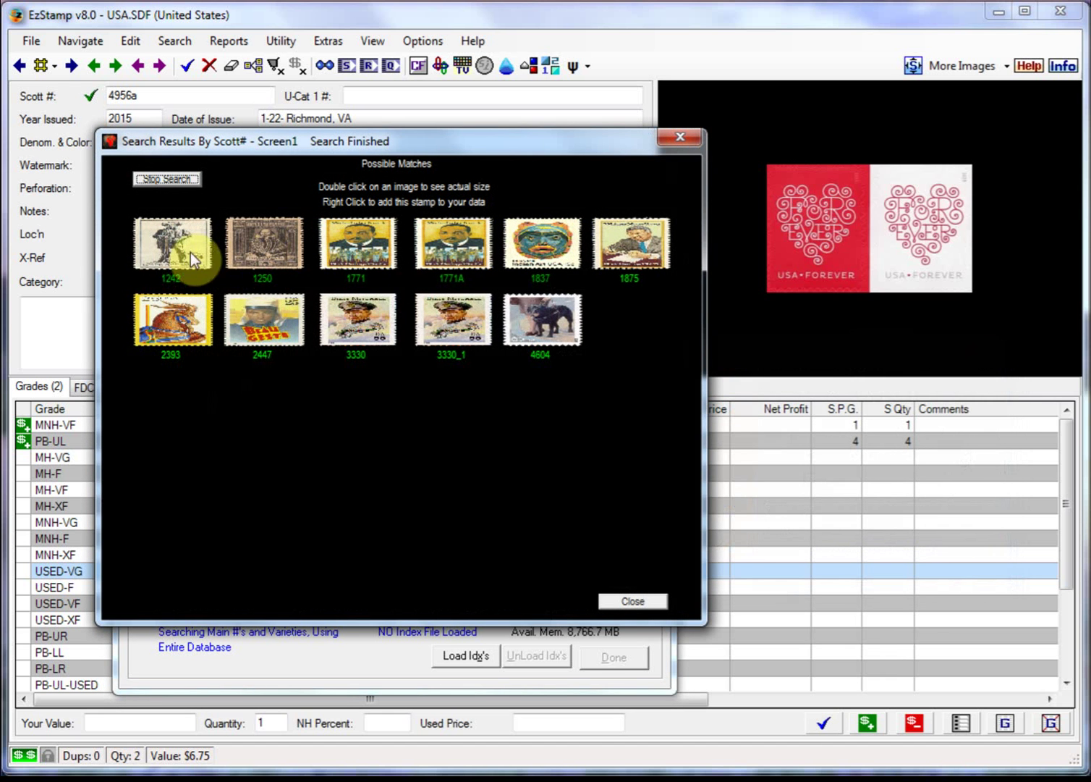
{"action": "double_click", "coordinate": [181, 251]}
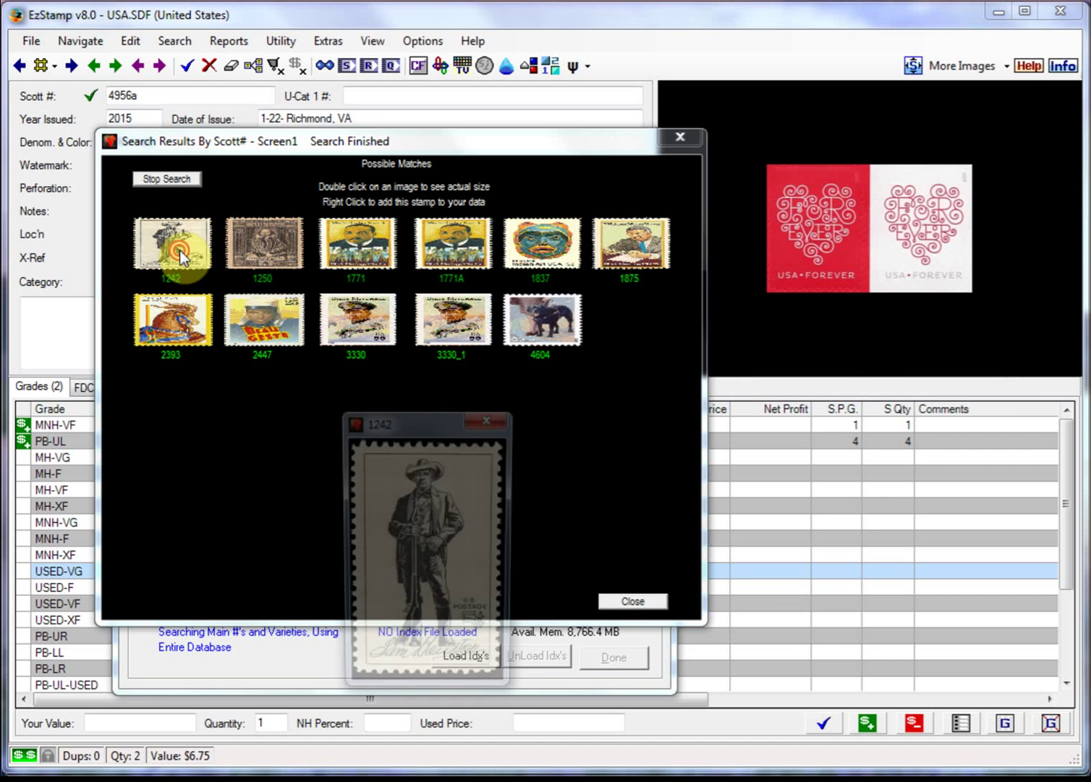
{"action": "left_click", "coordinate": [489, 419]}
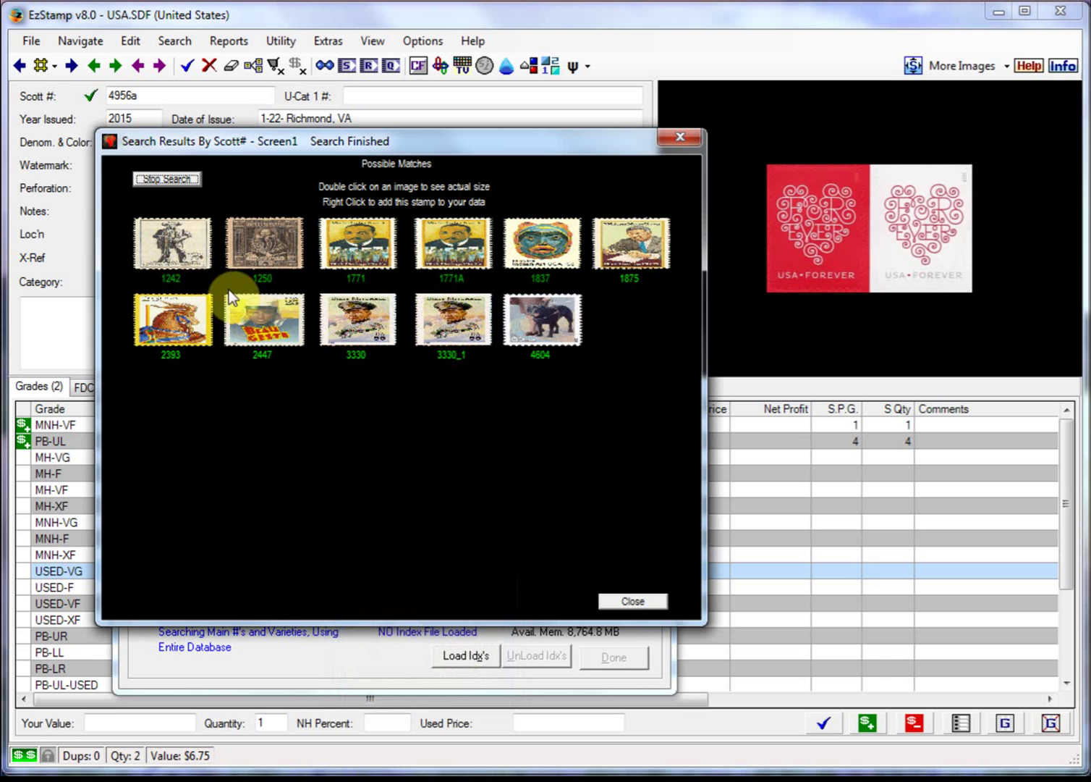
{"action": "left_click", "coordinate": [638, 606]}
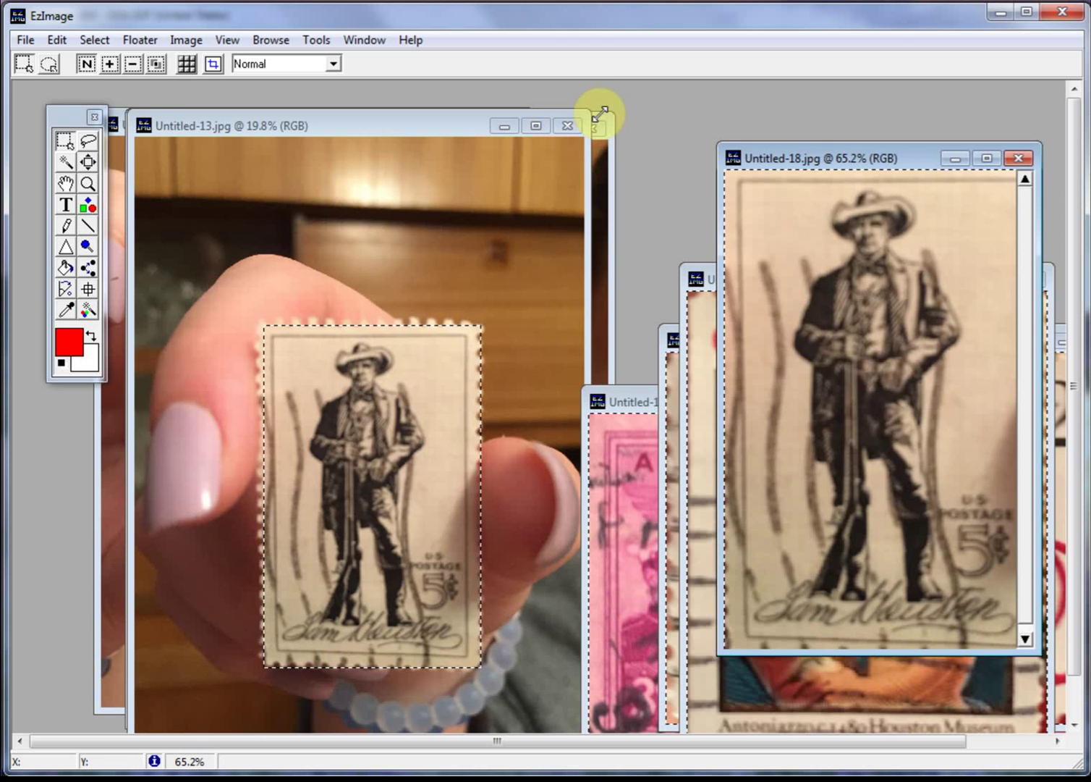
Close Untitled-13 and Untitled-18, and move the Christmas 1991 crop Untitled-21 up and left
{"action": "left_click", "coordinate": [576, 125]}
{"action": "left_click", "coordinate": [978, 175]}
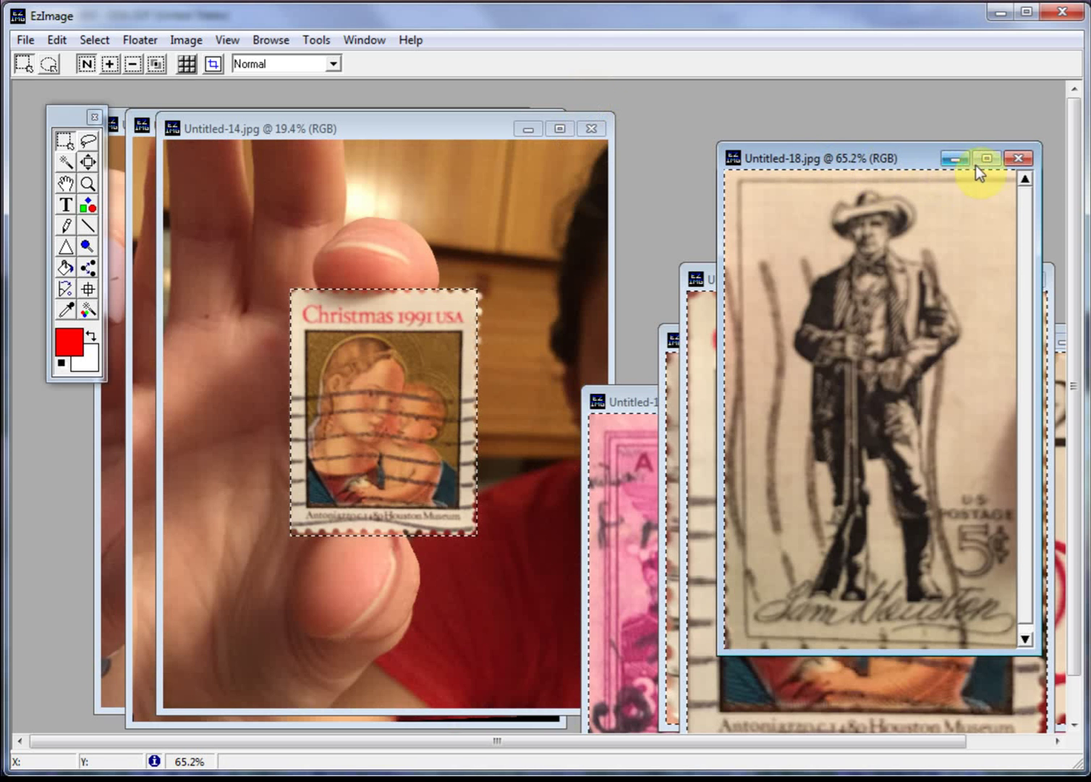
{"action": "left_click", "coordinate": [1019, 159]}
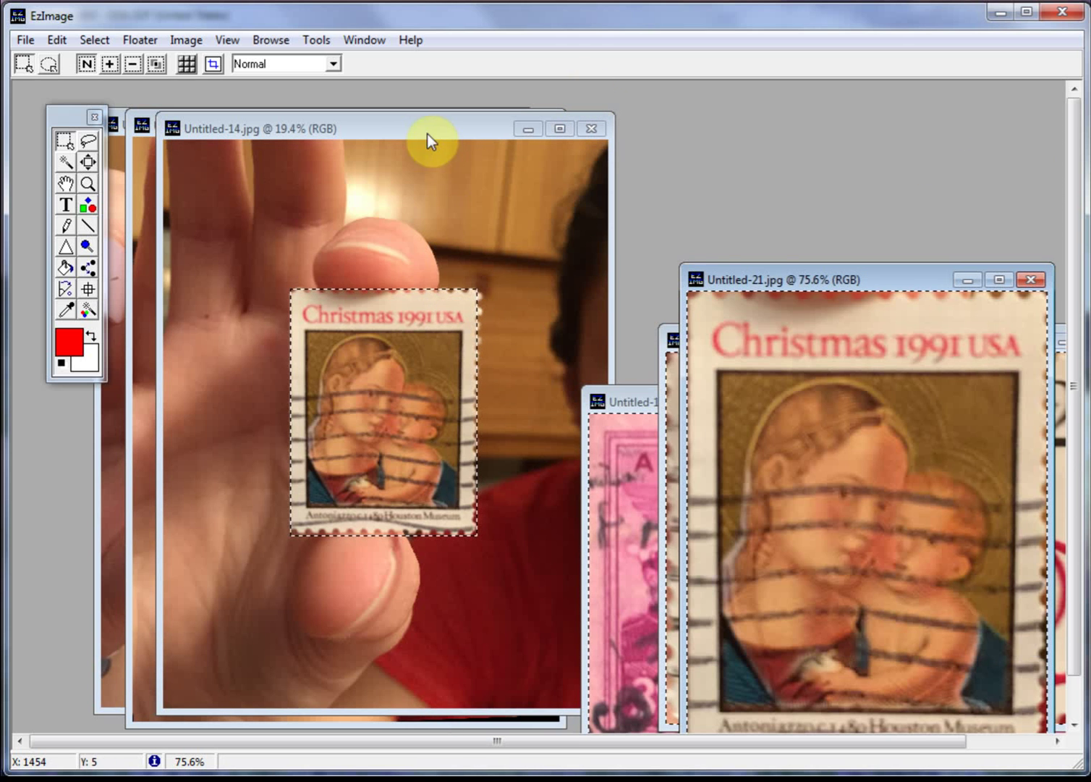
{"action": "left_click_drag", "start_coordinate": [774, 279], "coordinate": [719, 161]}
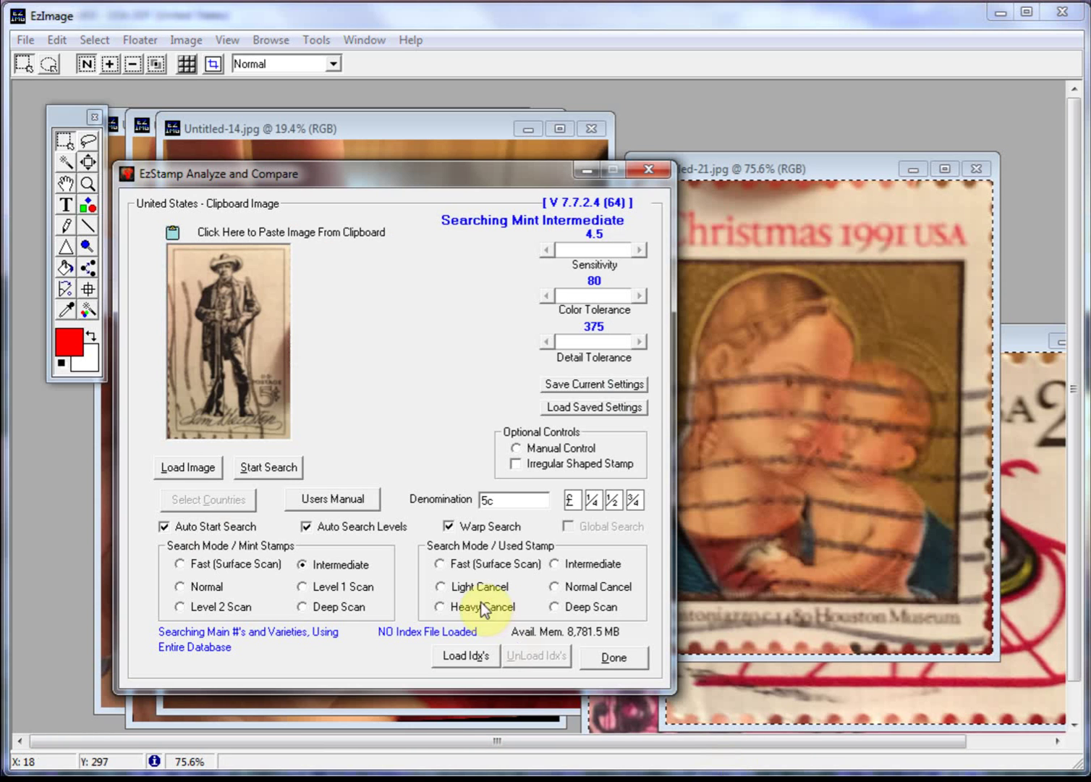
With denomination 29c, search the pasted Christmas 1991 stamp and check match 2578 at actual size
{"action": "double_click", "coordinate": [488, 500]}
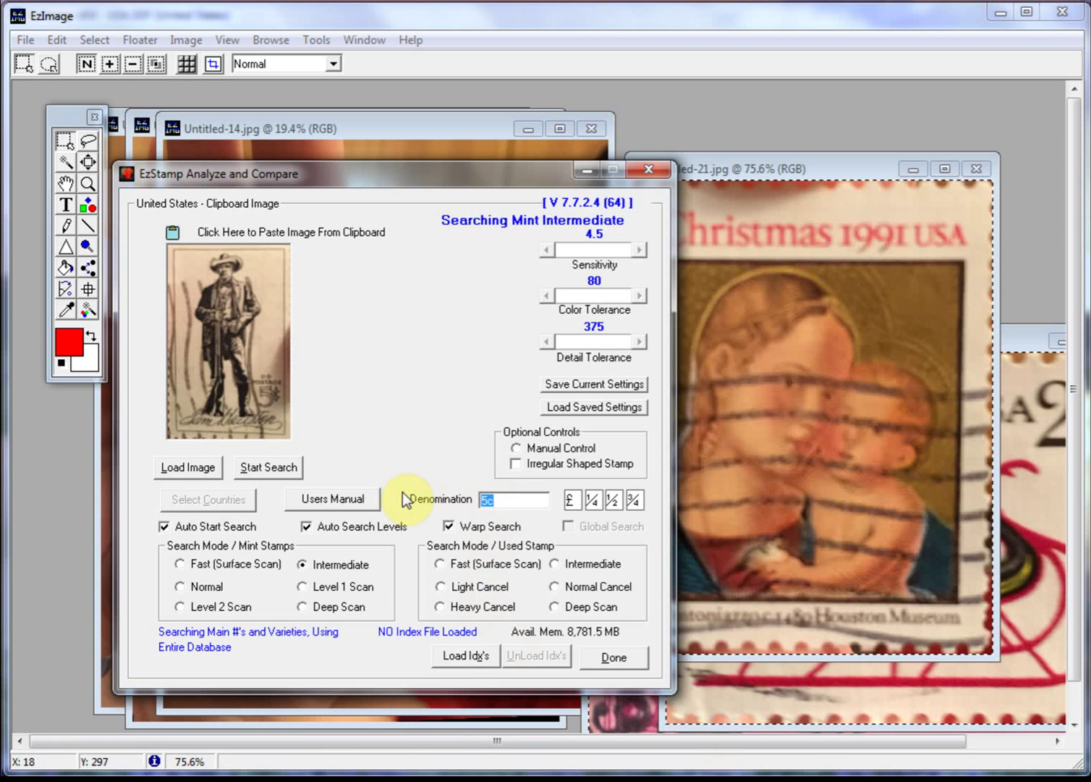
{"action": "type", "text": "29"}
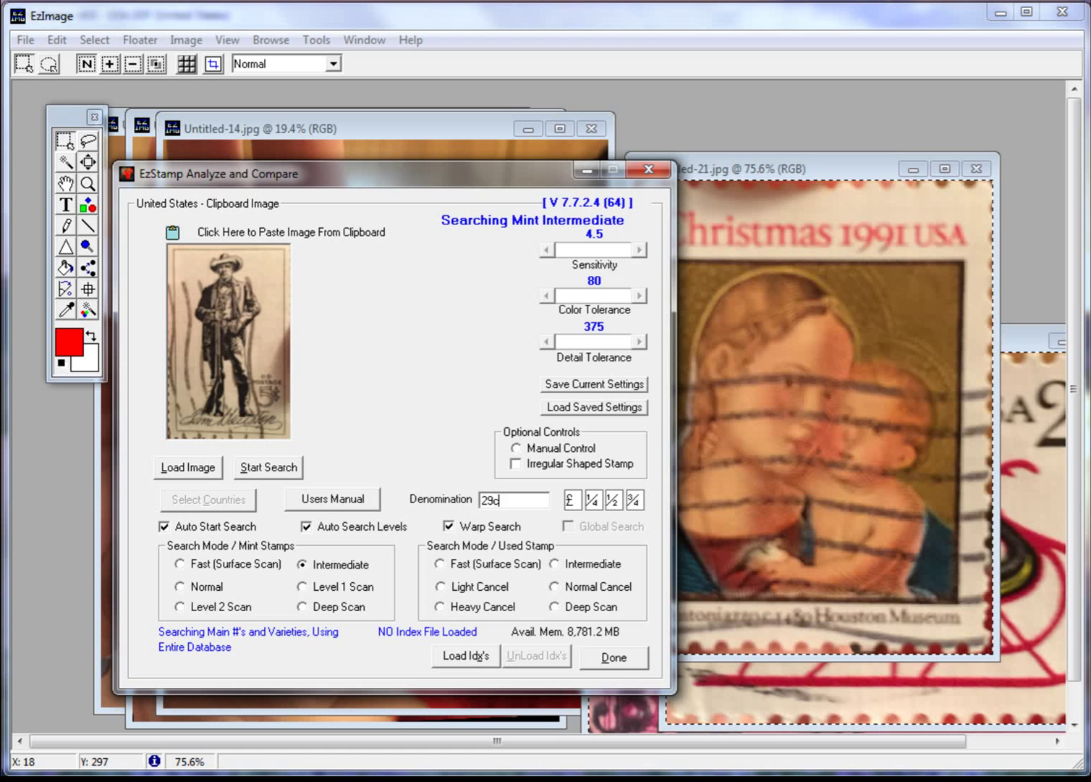
{"action": "type", "text": "c"}
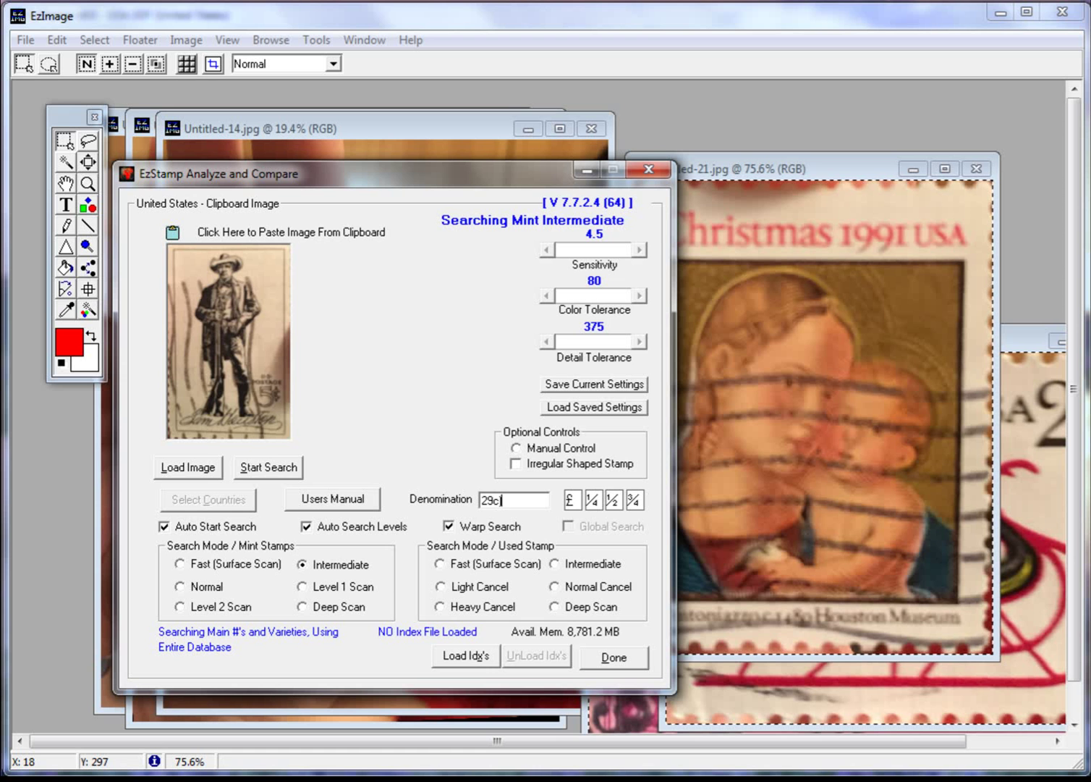
{"action": "left_click", "coordinate": [233, 232]}
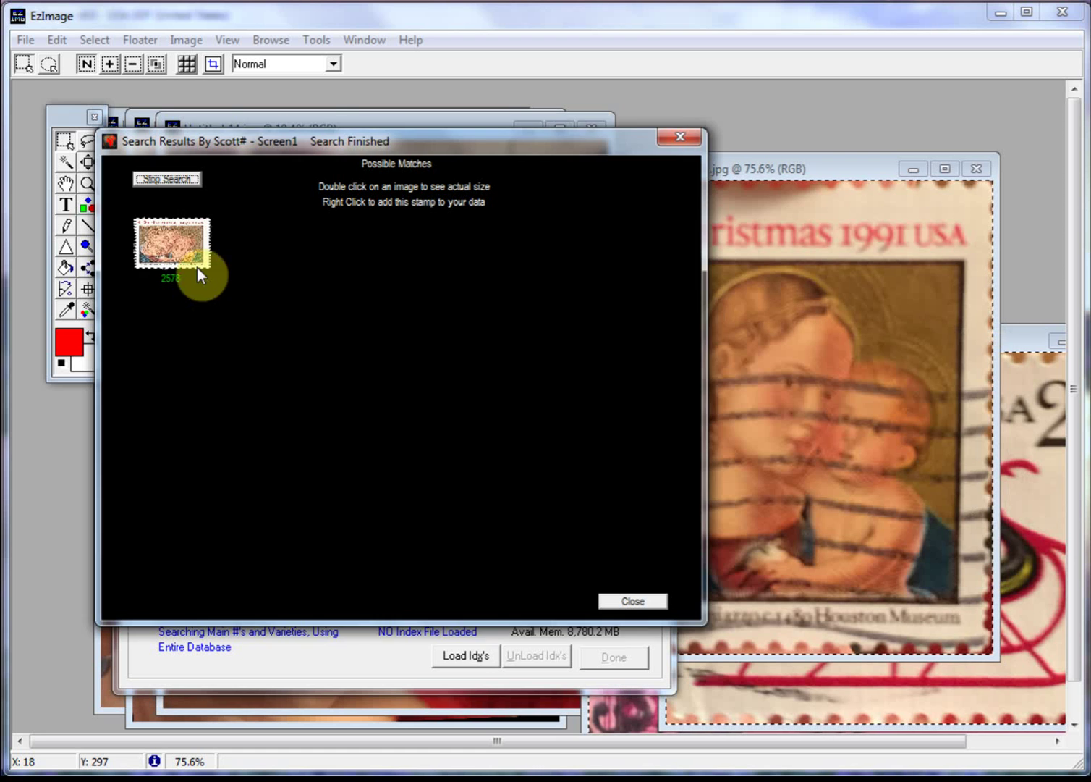
{"action": "double_click", "coordinate": [186, 250]}
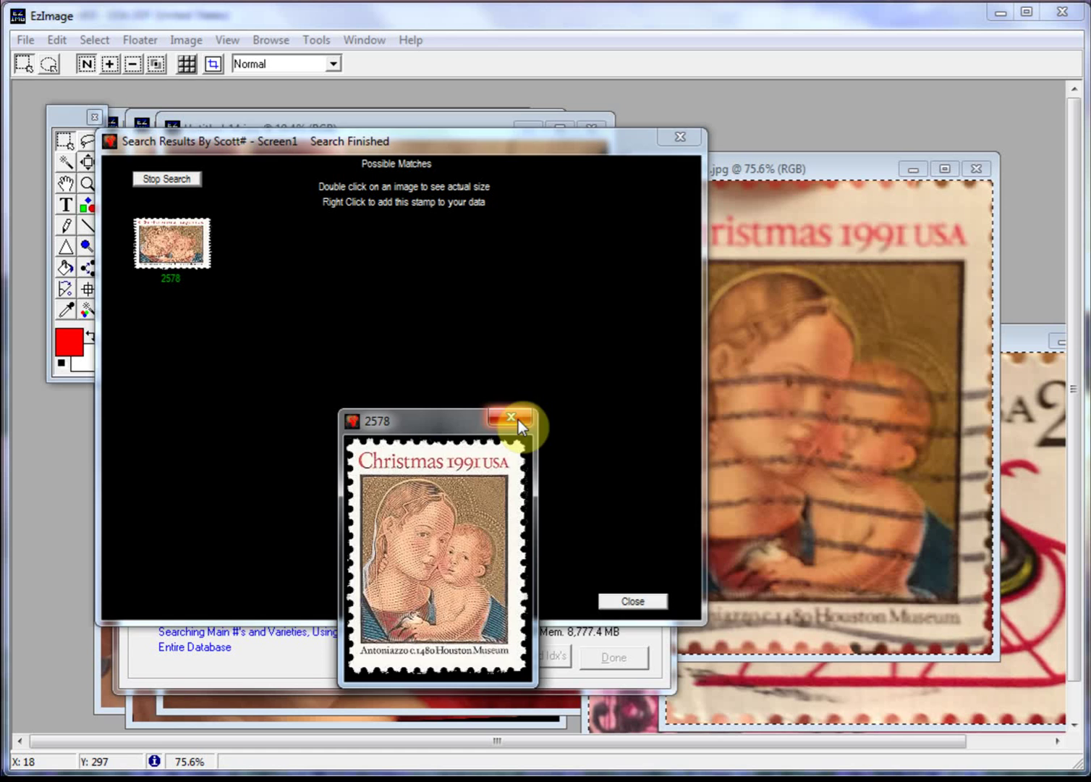
{"action": "left_click", "coordinate": [519, 419]}
{"action": "left_click", "coordinate": [634, 601]}
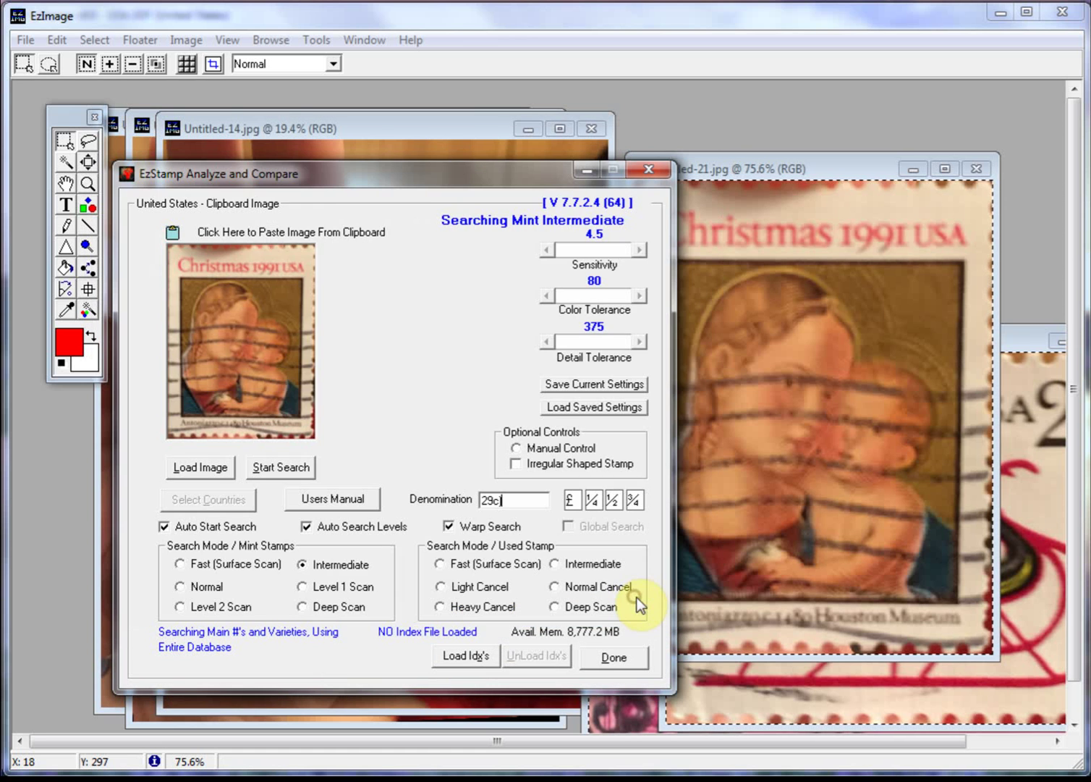
{"action": "left_click", "coordinate": [784, 402]}
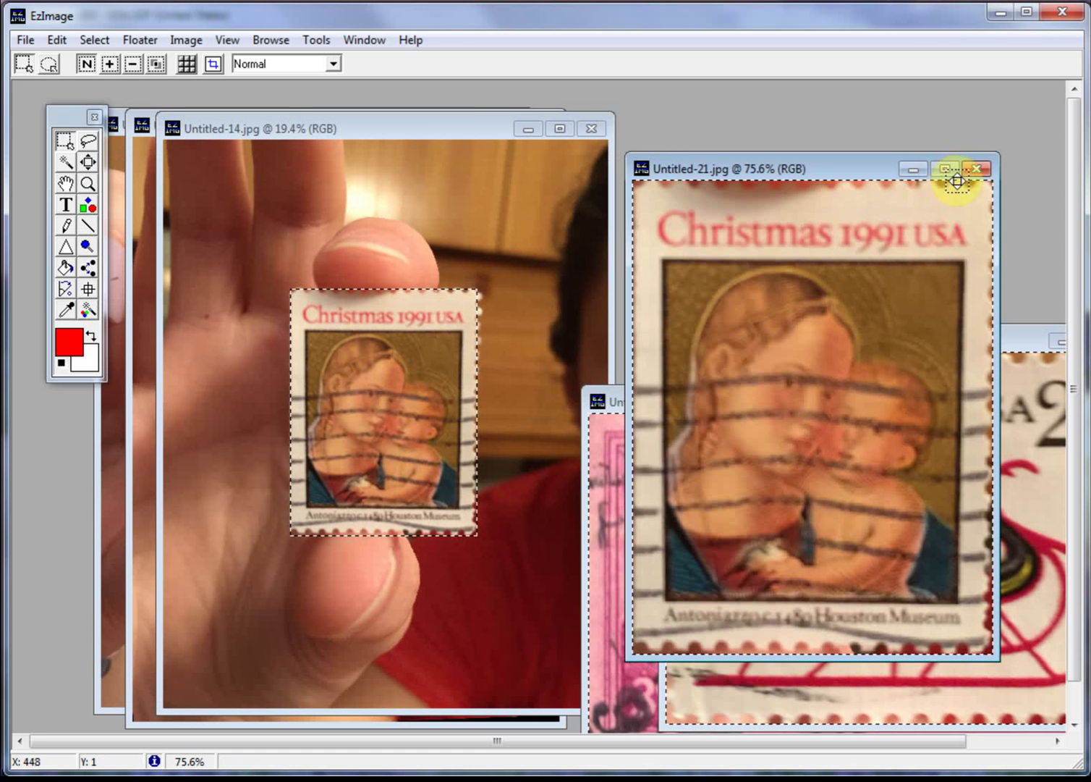
Close Untitled-21 and Untitled-14, and move the Greetings sleigh crop Untitled-20 up and left
{"action": "left_click", "coordinate": [976, 169]}
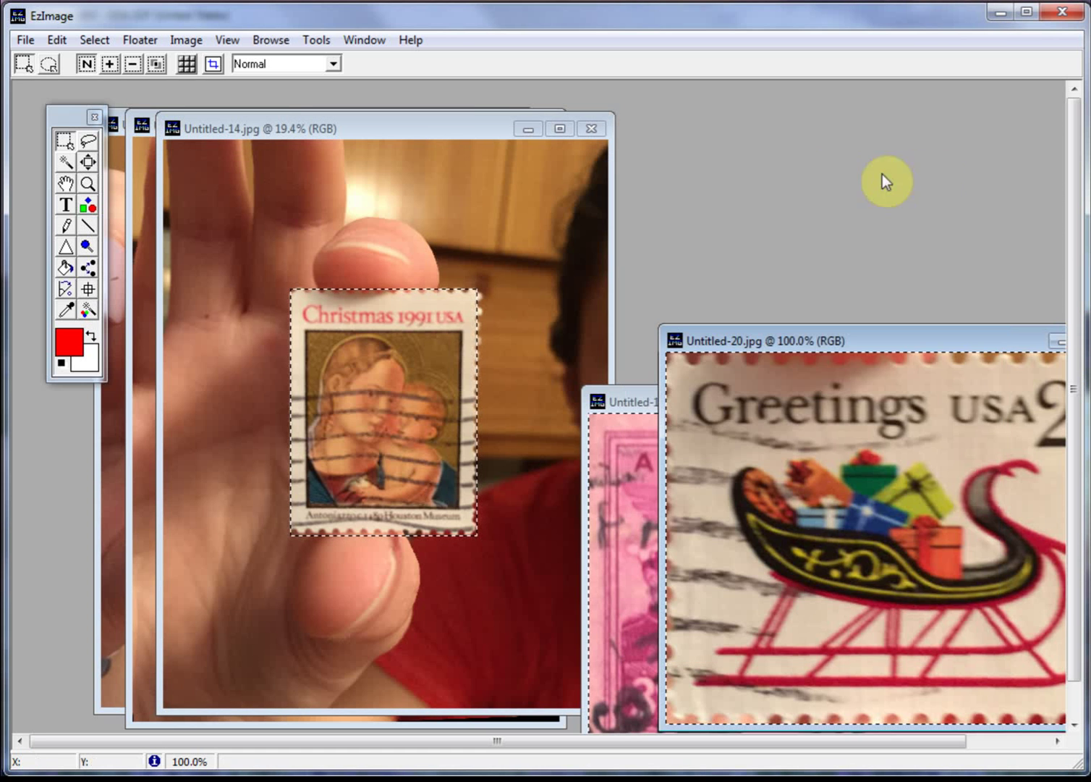
{"action": "left_click", "coordinate": [591, 130]}
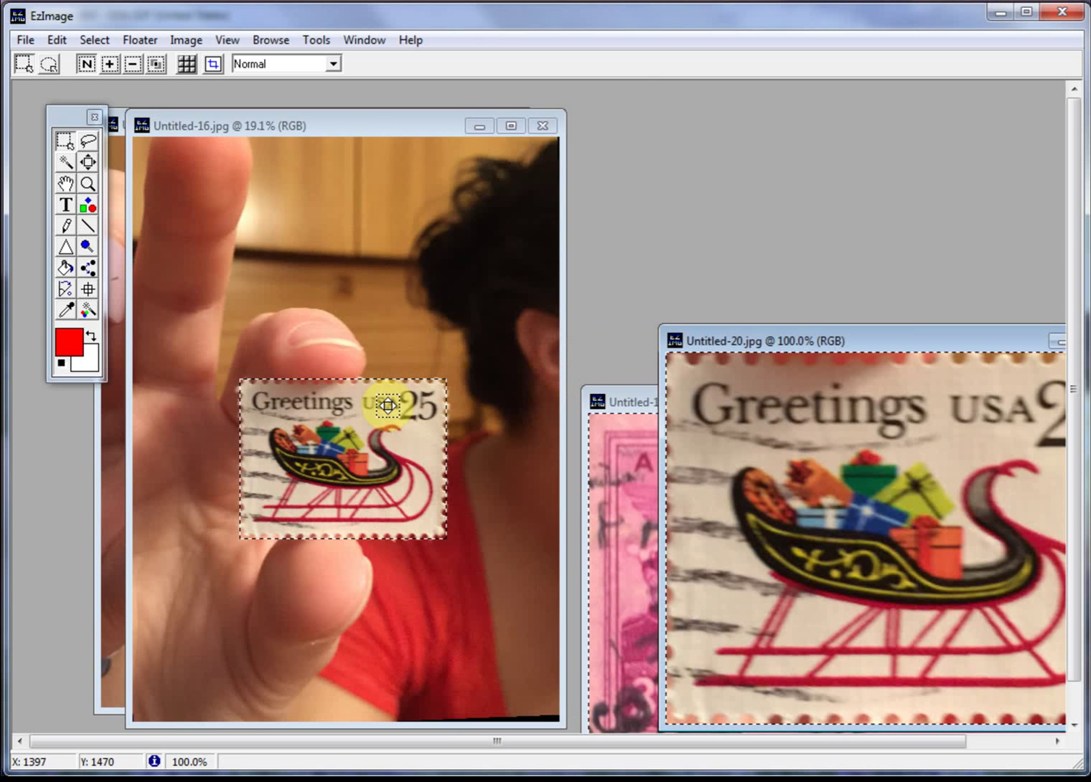
{"action": "left_click_drag", "start_coordinate": [774, 343], "coordinate": [623, 246]}
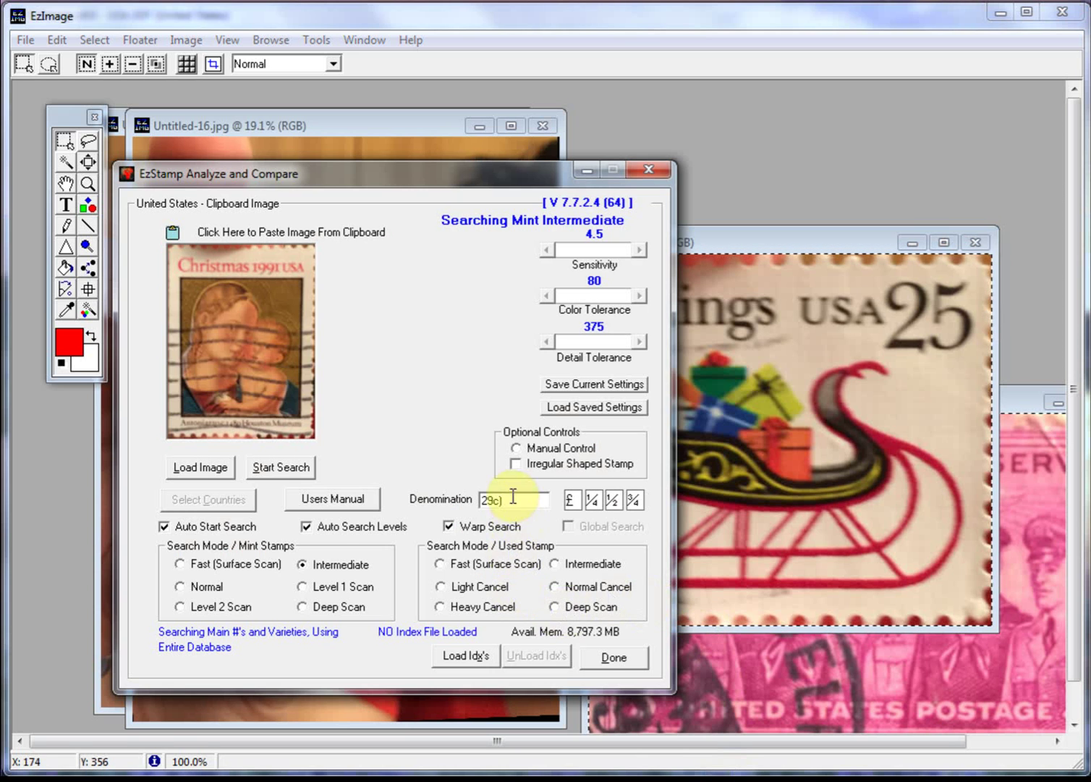
{"action": "double_click", "coordinate": [513, 496]}
Enter 25c and search the pasted Greetings sleigh stamp, which lists matches 2428 through 2429E
{"action": "type", "text": "25c"}
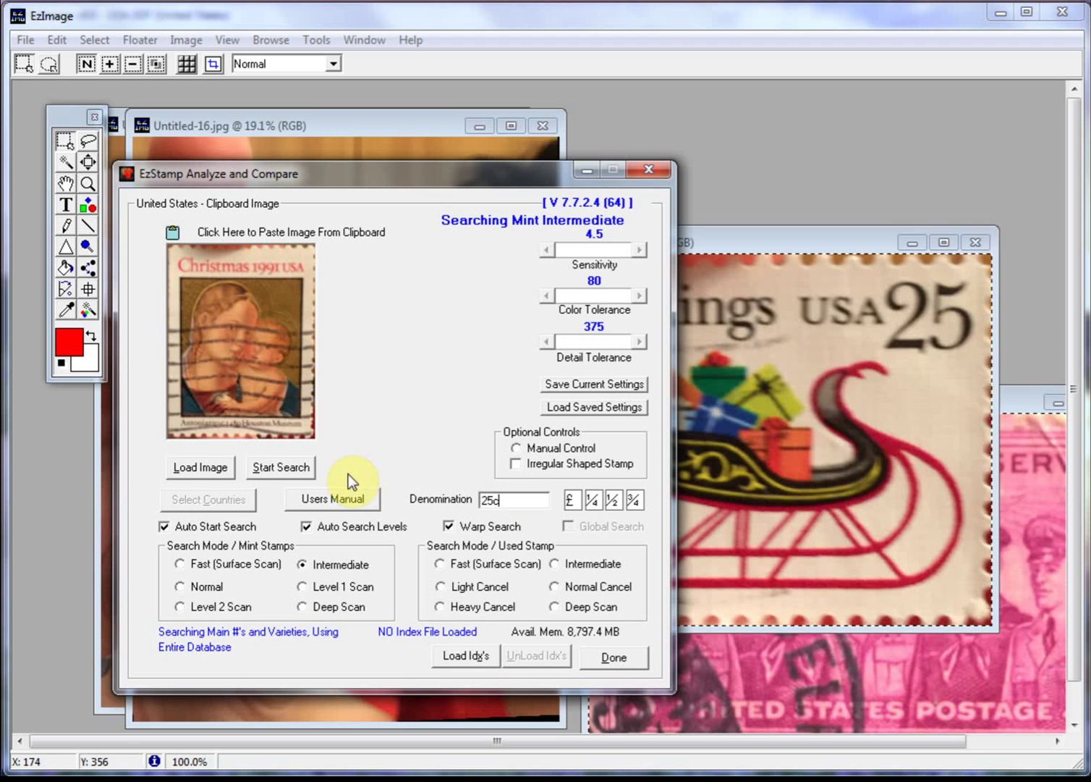
{"action": "left_click", "coordinate": [241, 228]}
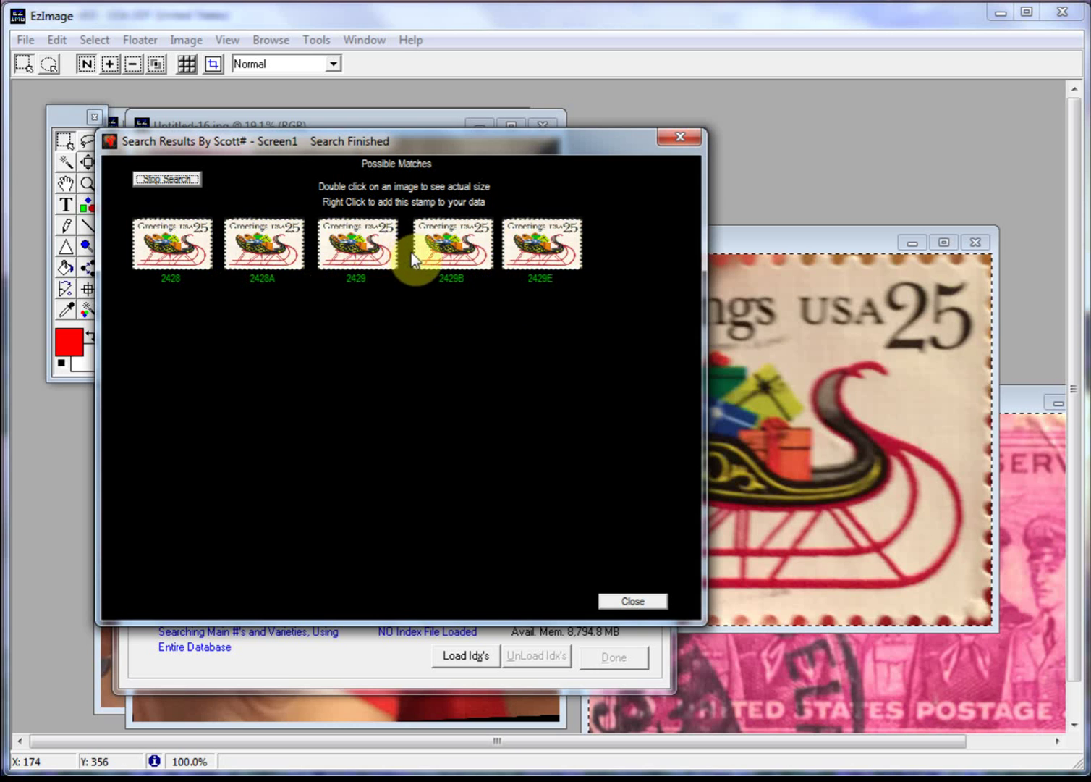
{"action": "left_click", "coordinate": [639, 602]}
Close Untitled-20 and Untitled-16, and arrange the Armed Forces Reserve windows Untitled-17 and Untitled-19
{"action": "left_click", "coordinate": [925, 291]}
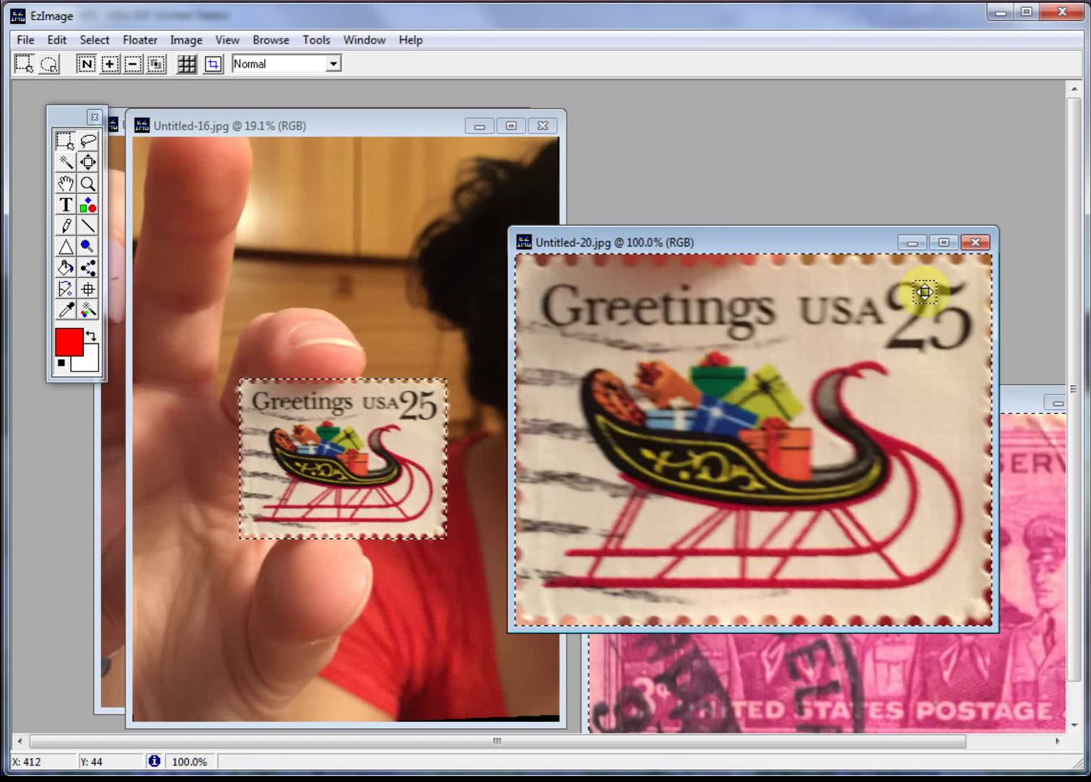
{"action": "left_click", "coordinate": [975, 242]}
{"action": "left_click", "coordinate": [542, 127]}
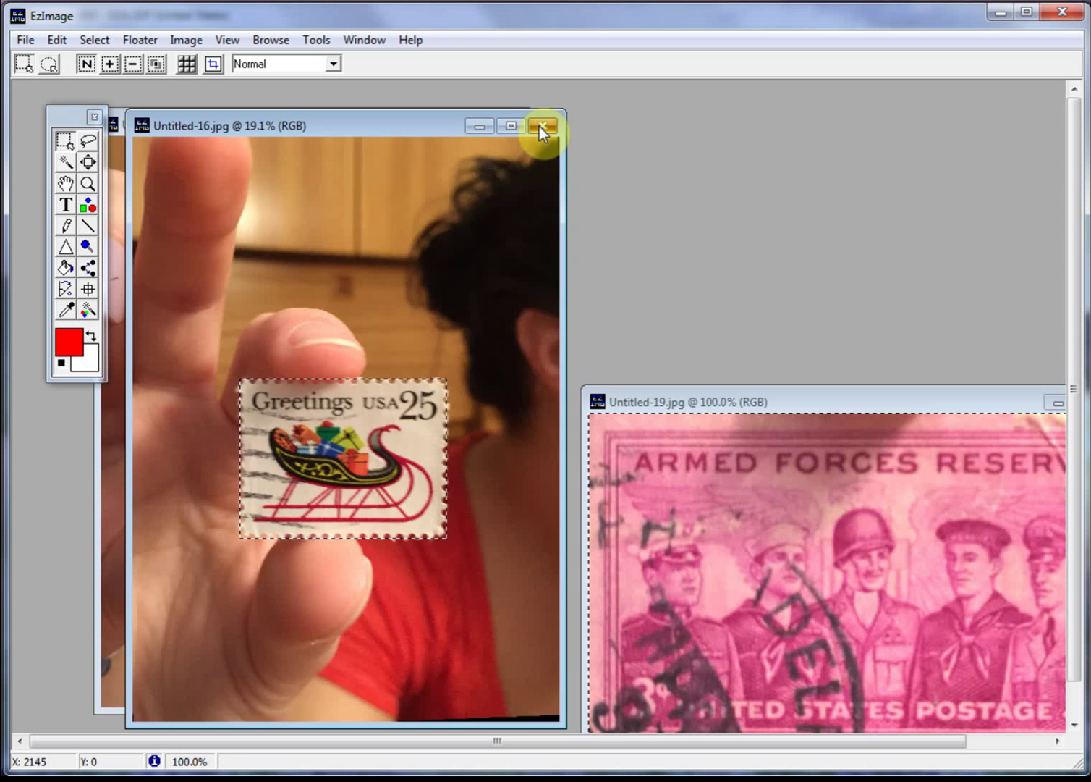
{"action": "left_click_drag", "start_coordinate": [382, 128], "coordinate": [419, 114]}
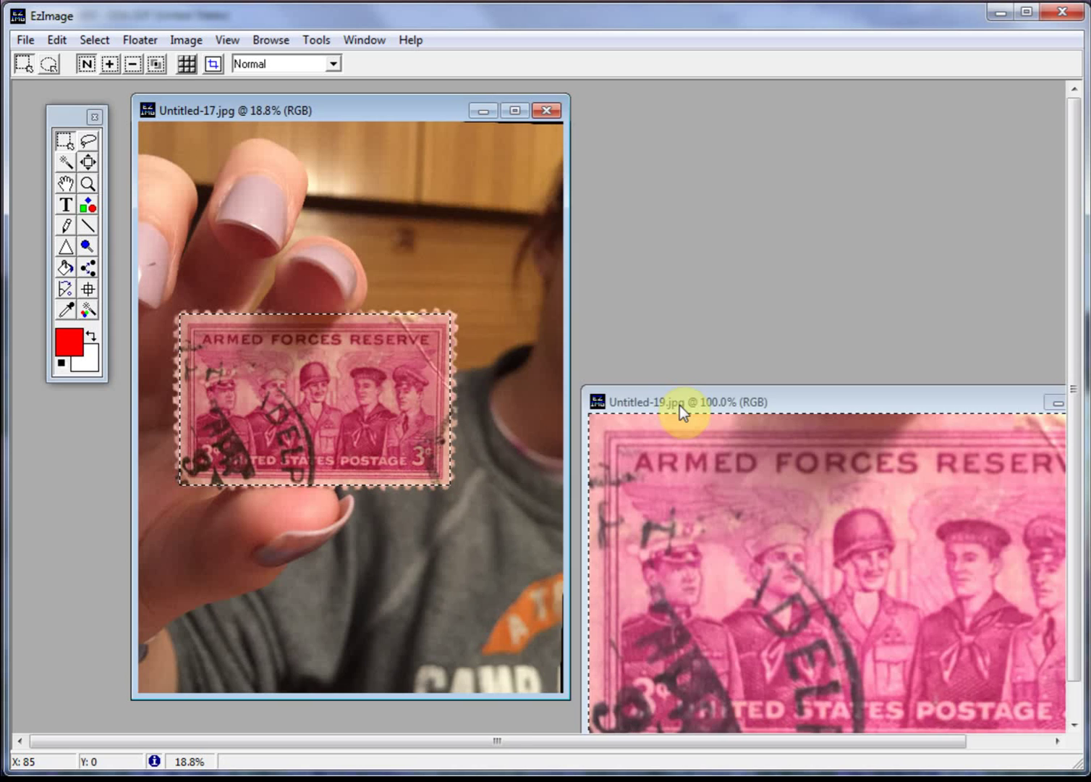
{"action": "left_click_drag", "start_coordinate": [683, 411], "coordinate": [519, 272]}
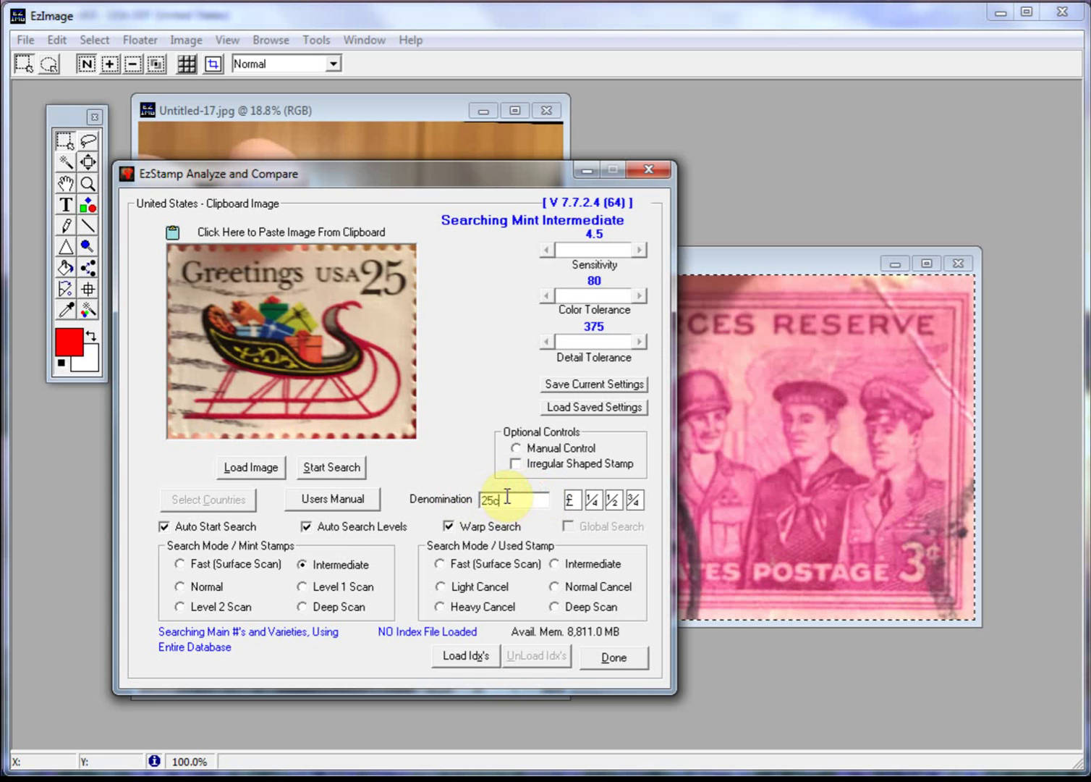
{"action": "left_click_drag", "start_coordinate": [507, 496], "coordinate": [409, 498]}
With denomination 3c, search the Armed Forces Reserve stamp and check match 1067 at actual size
{"action": "type", "text": "3c"}
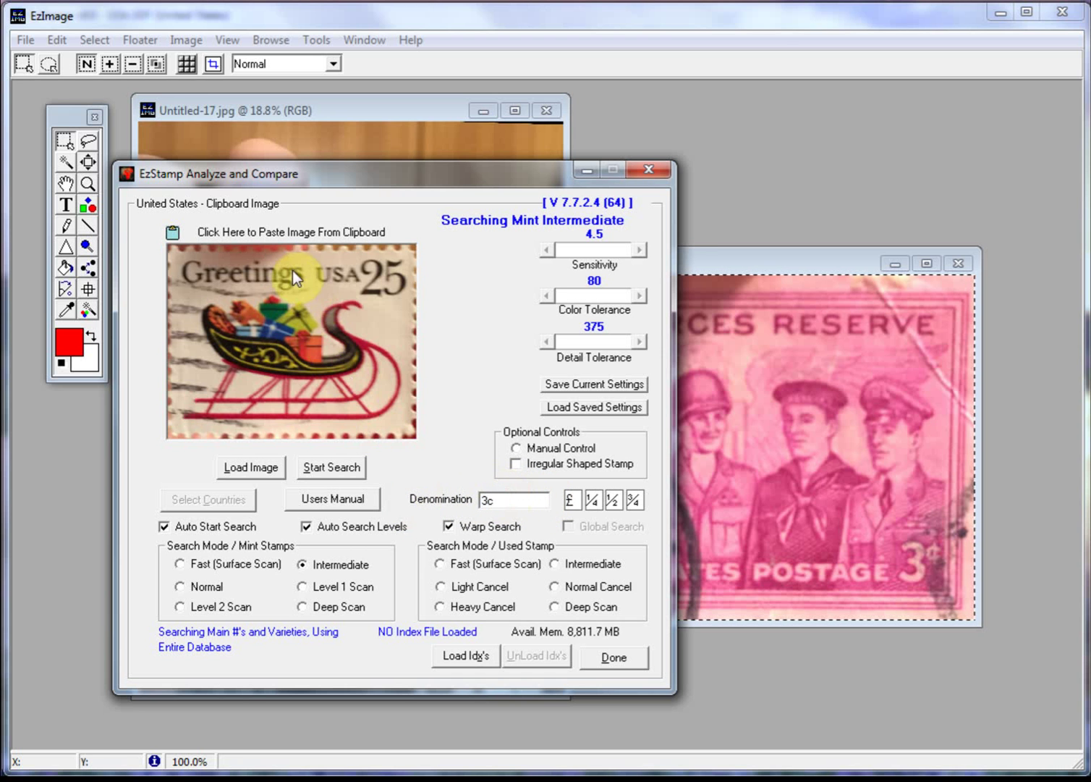
{"action": "left_click", "coordinate": [280, 238]}
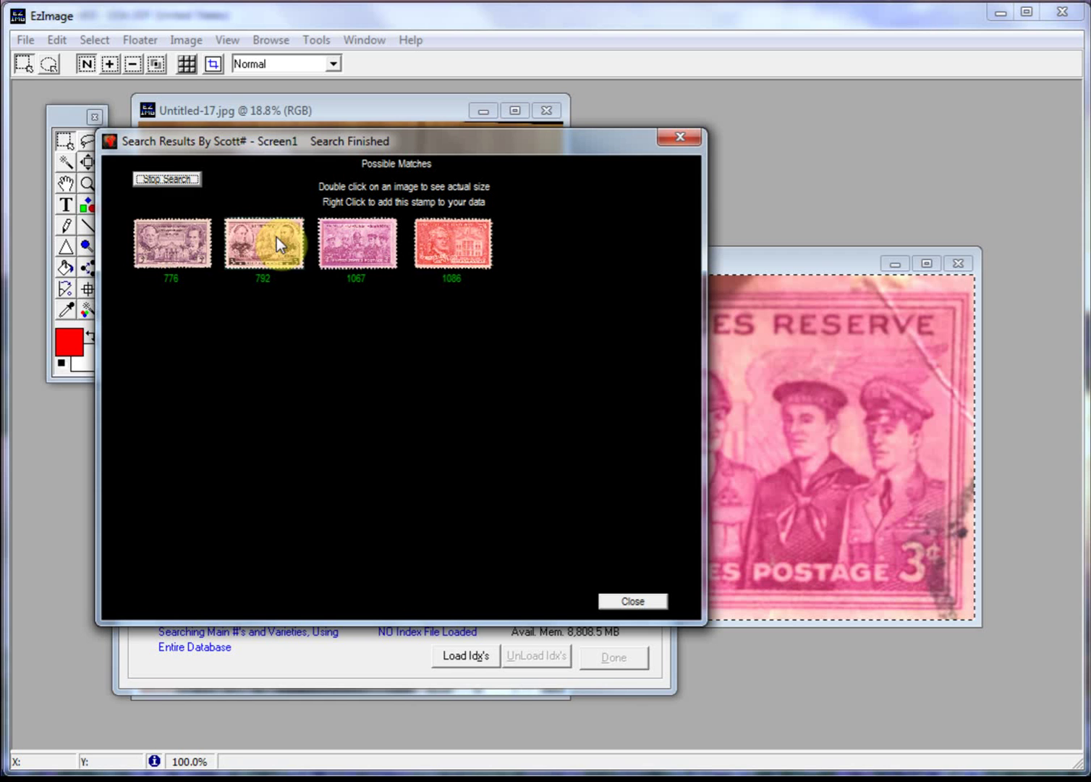
{"action": "double_click", "coordinate": [358, 249]}
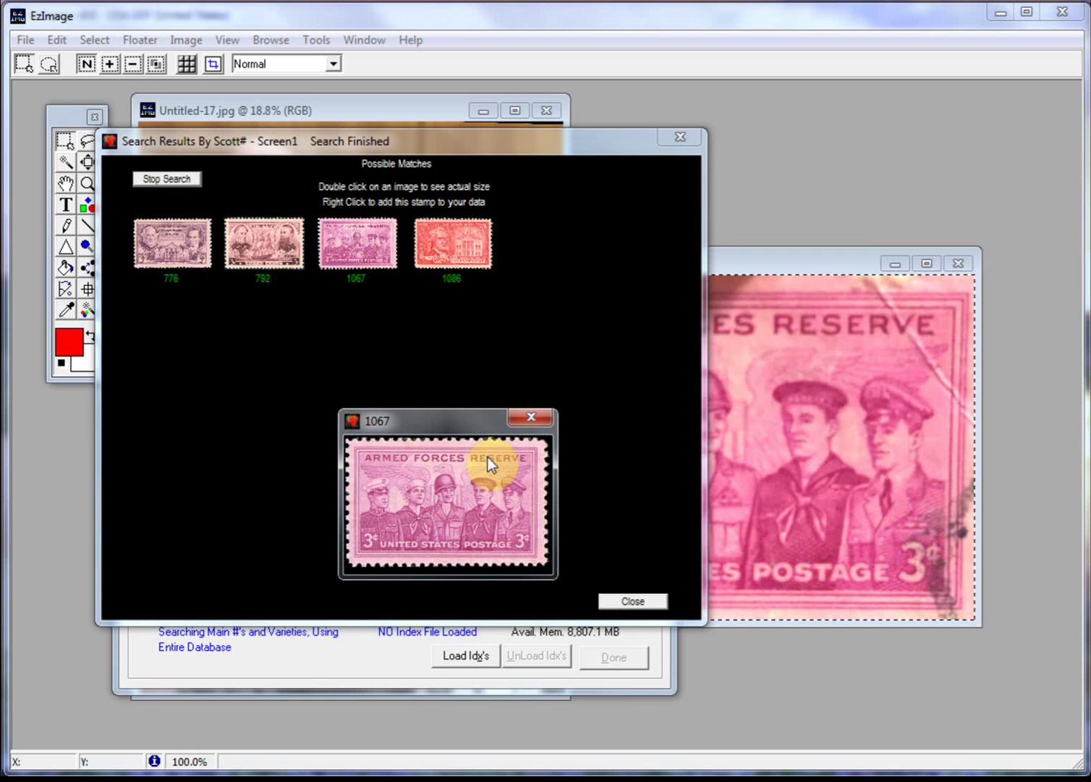
{"action": "left_click", "coordinate": [530, 419]}
{"action": "left_click", "coordinate": [633, 602]}
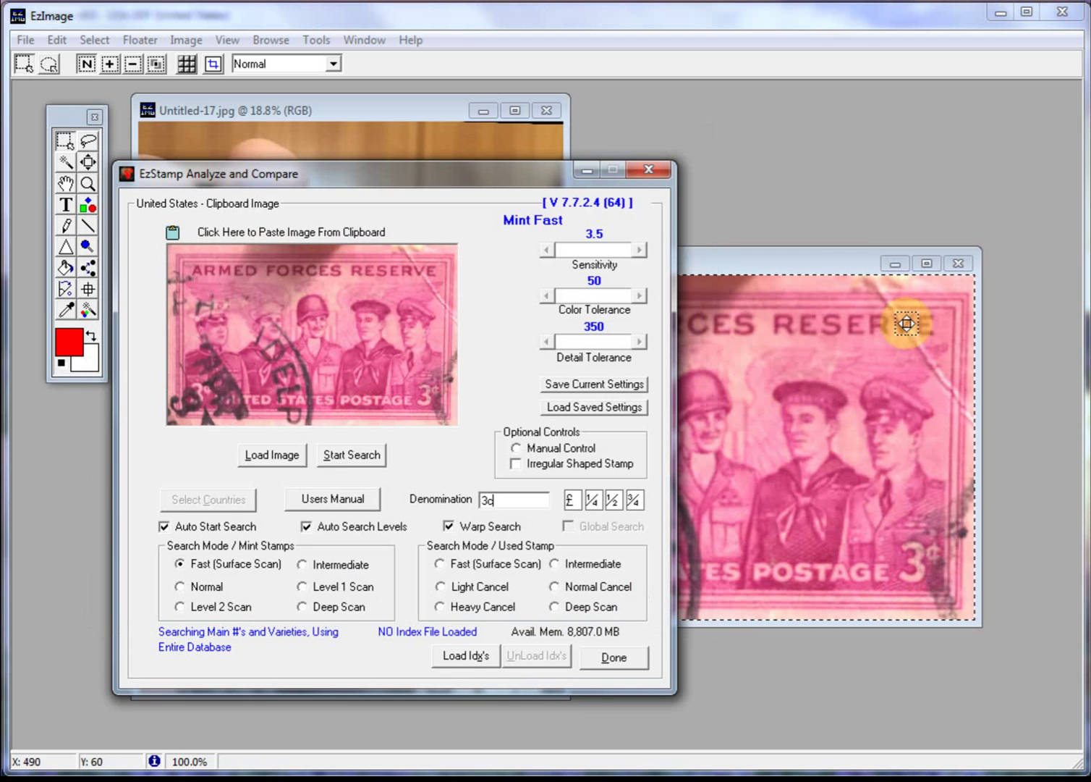
Close both Armed Forces Reserve images without saving and return to the StampScans folder
{"action": "left_click", "coordinate": [961, 265]}
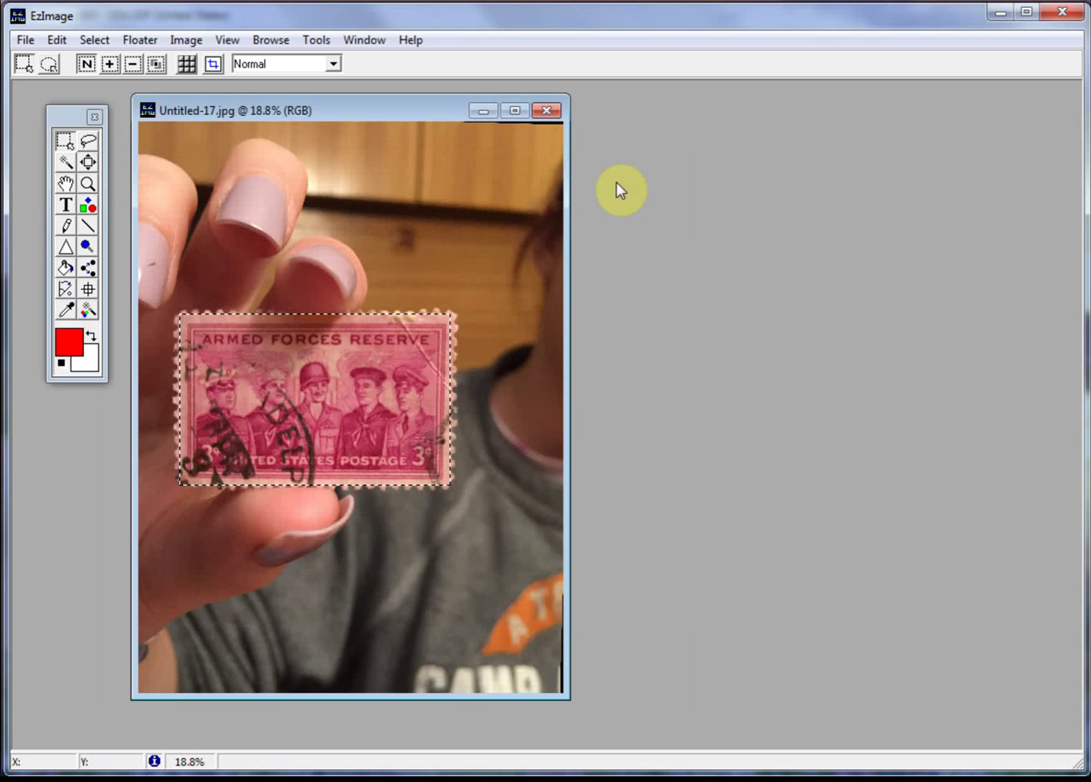
{"action": "left_click", "coordinate": [549, 111]}
{"action": "left_click", "coordinate": [876, 500]}
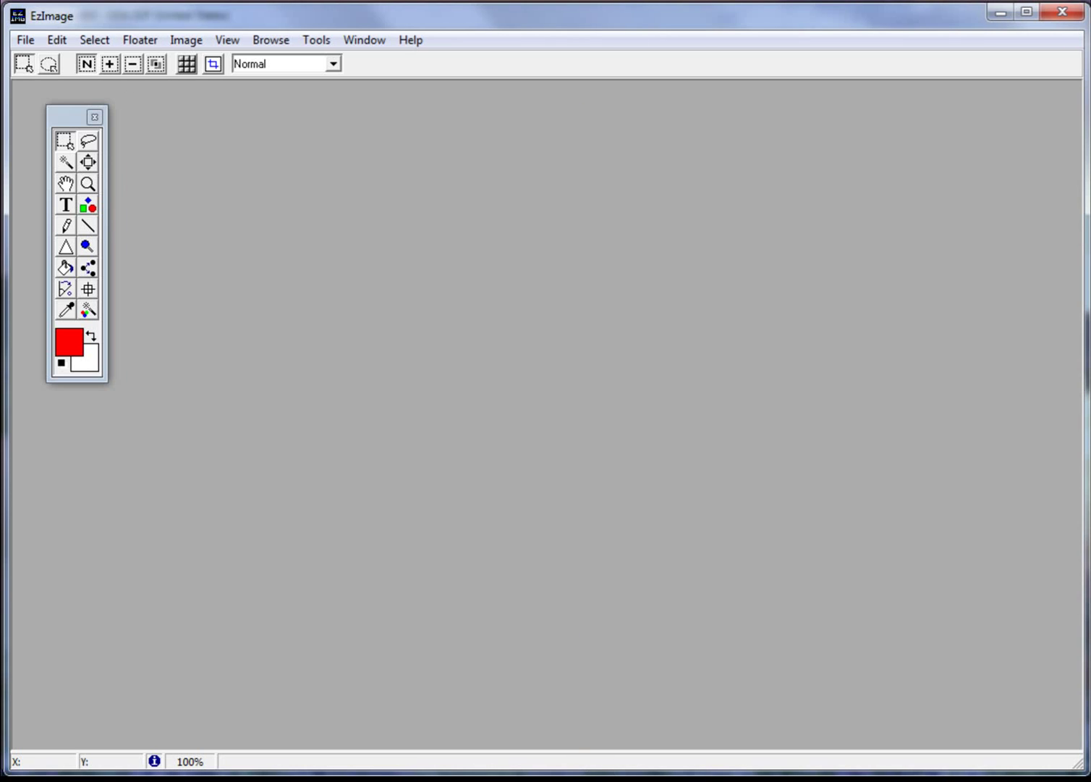
{"action": "key", "text": "alt+Tab"}
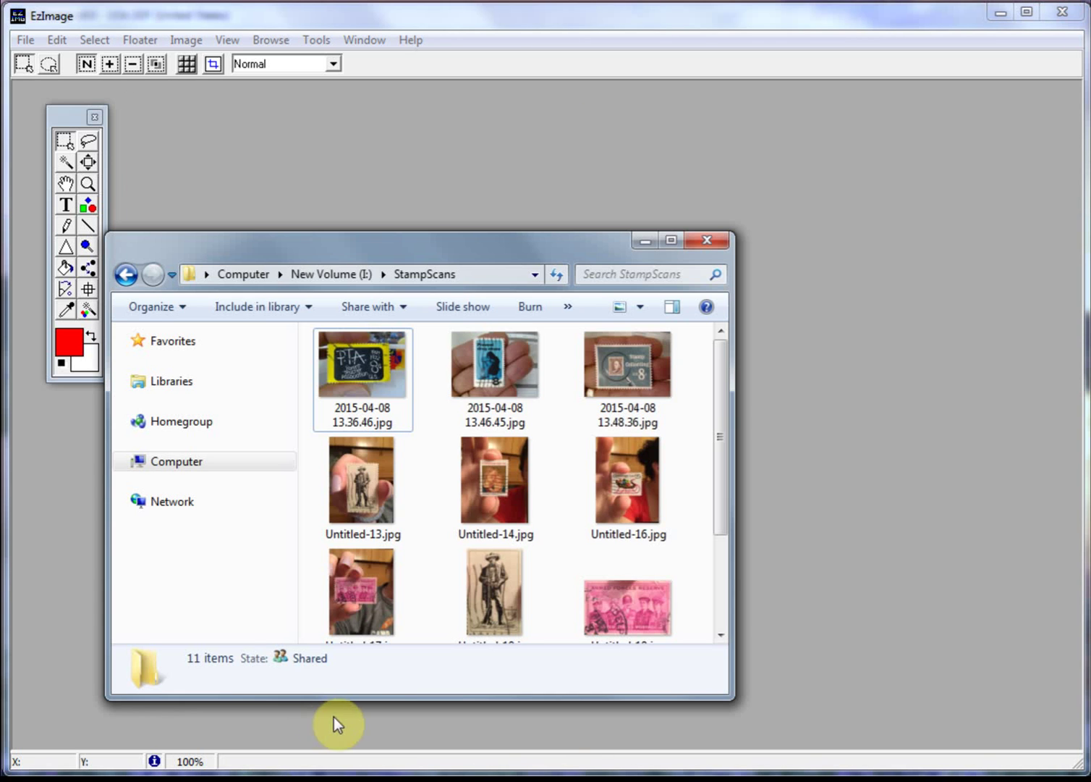
Open the PTA stamp photo 2015-04-08 13.36.46.jpg in Paint
{"action": "left_click", "coordinate": [365, 376]}
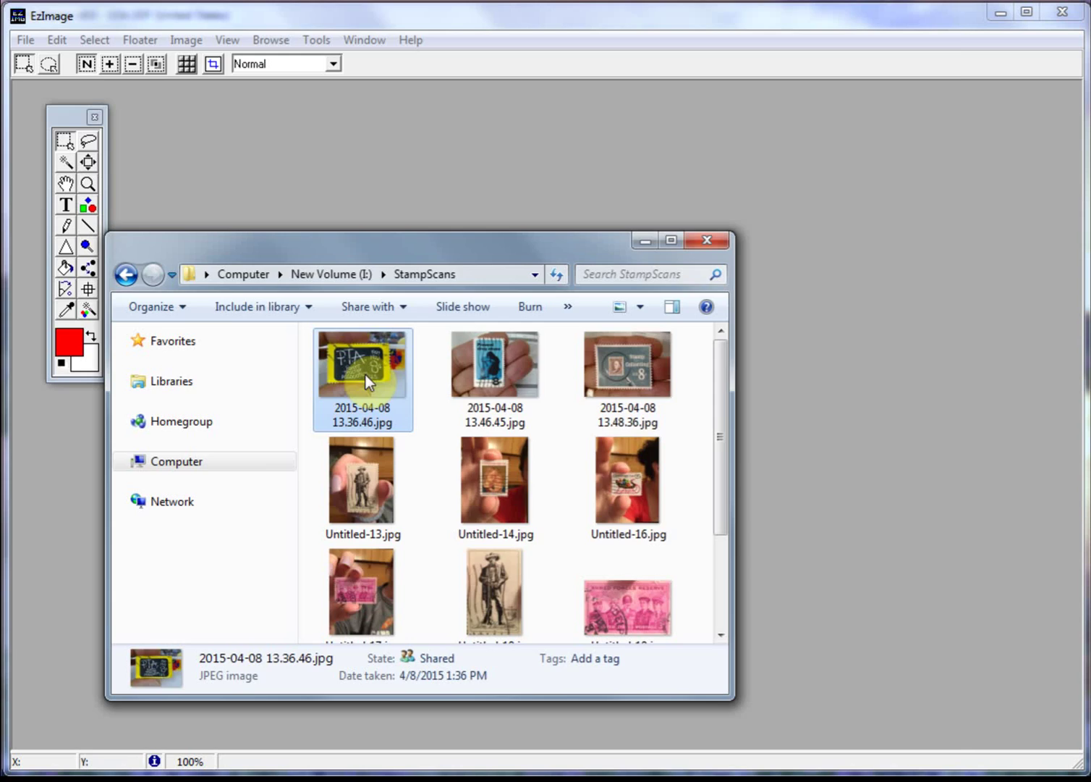
{"action": "double_click", "coordinate": [366, 375]}
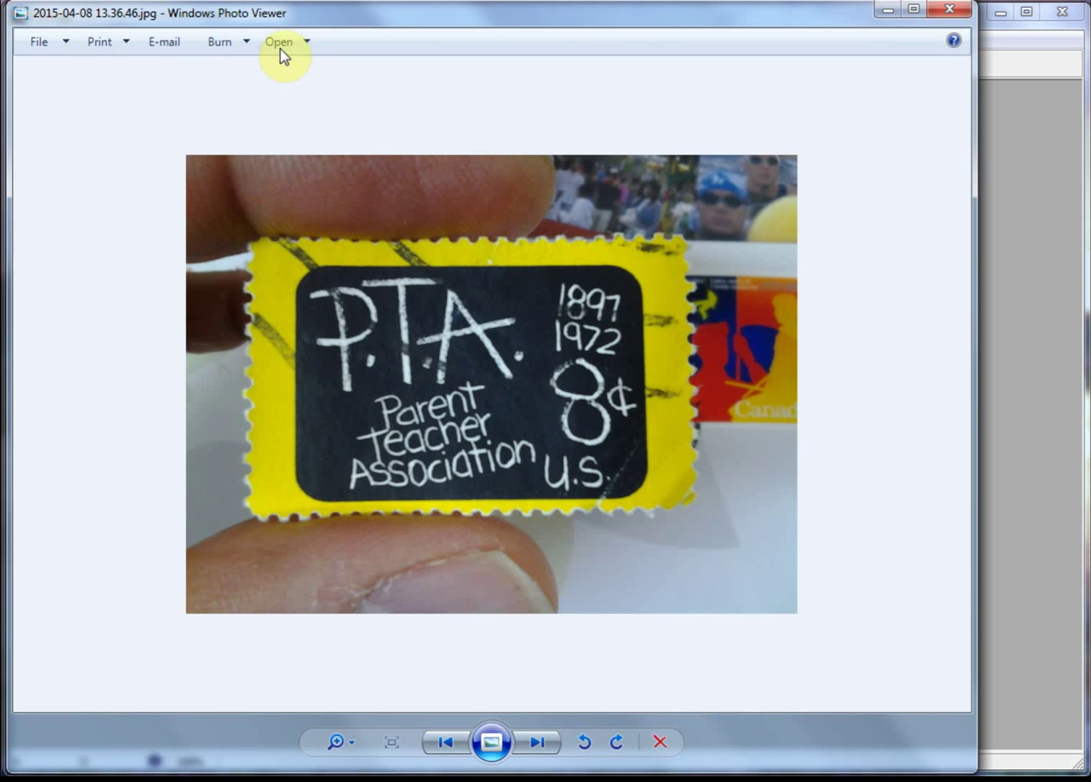
{"action": "left_click", "coordinate": [280, 44]}
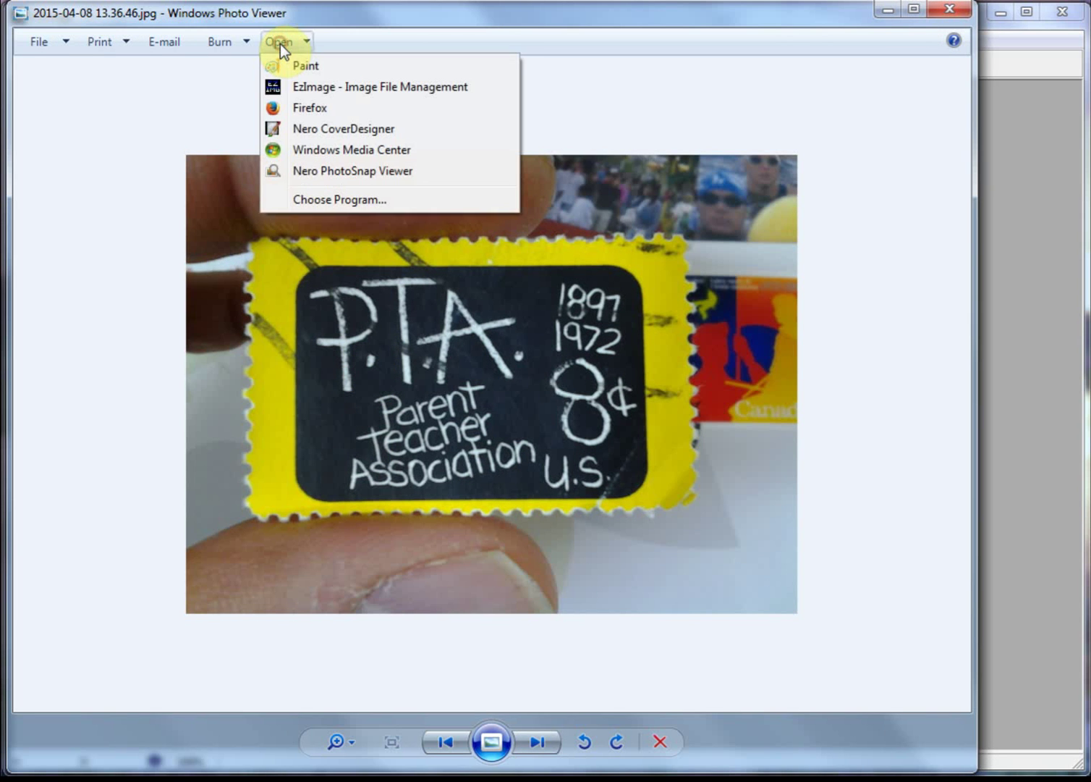
{"action": "left_click", "coordinate": [295, 64]}
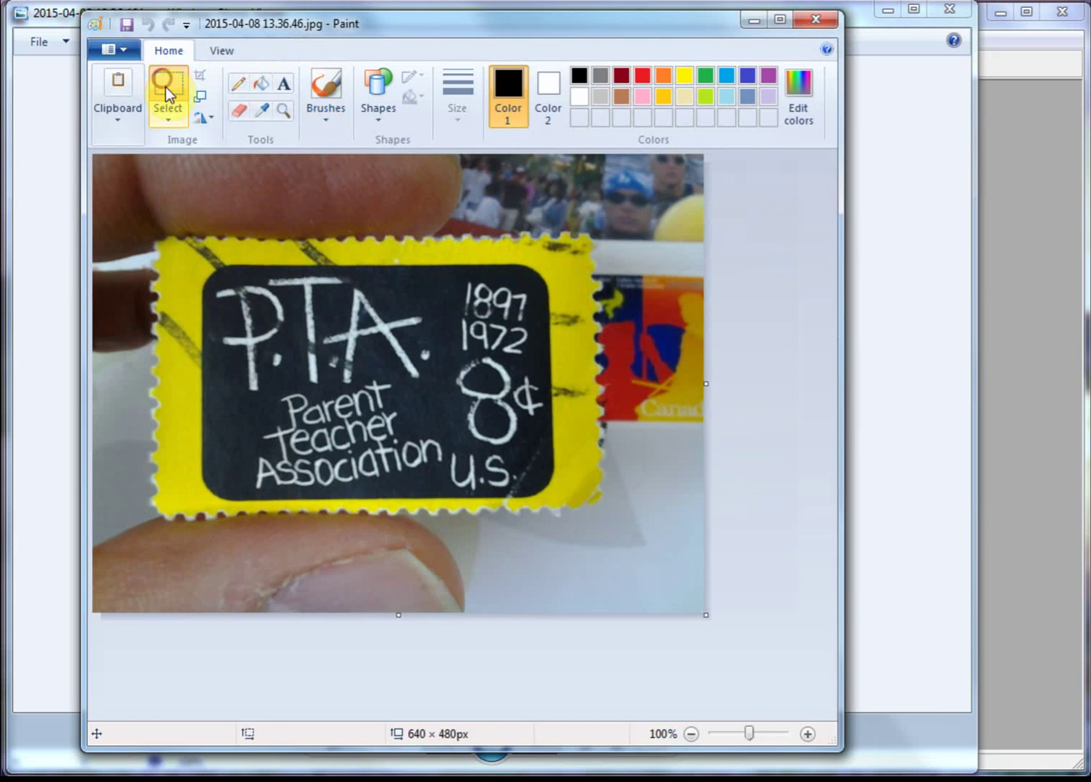
Select only the PTA stamp, copy it to the clipboard, and switch back to EzStamp
{"action": "left_click", "coordinate": [168, 93]}
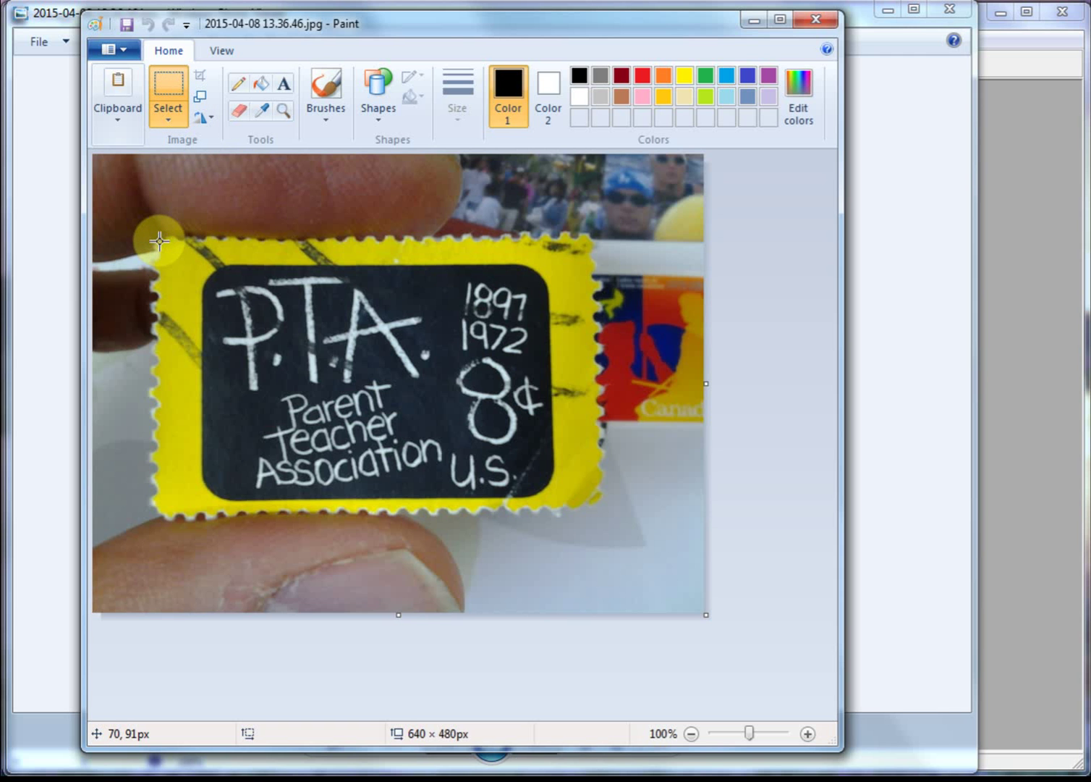
{"action": "left_click_drag", "start_coordinate": [161, 239], "coordinate": [594, 508]}
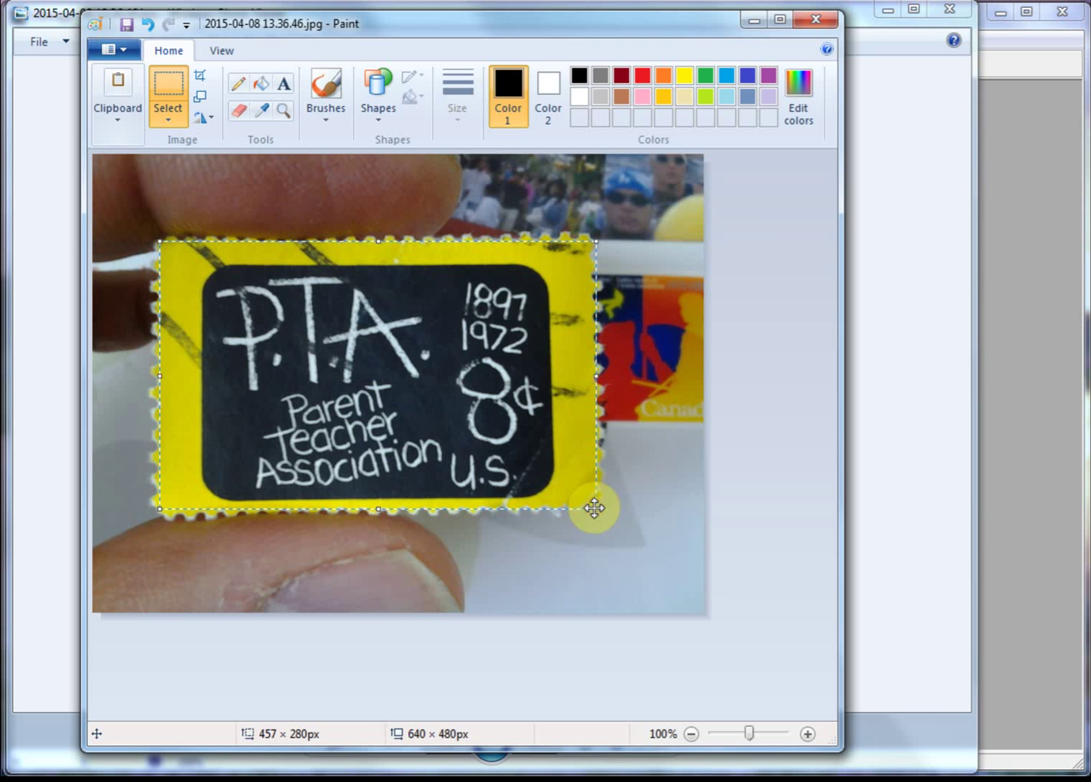
{"action": "left_click", "coordinate": [127, 125]}
{"action": "left_click", "coordinate": [160, 186]}
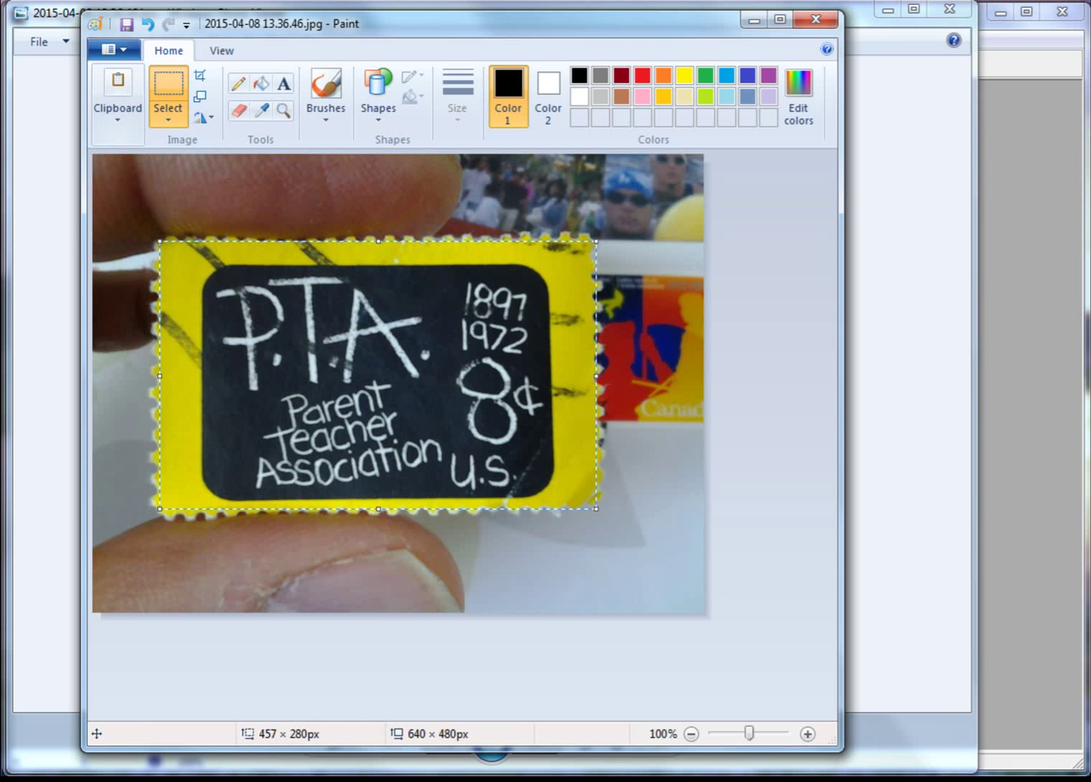
{"action": "key", "text": "alt+Tab"}
Enter 8c and search the pasted PTA stamp, which lists matches 1463 and 1463A
{"action": "double_click", "coordinate": [486, 498]}
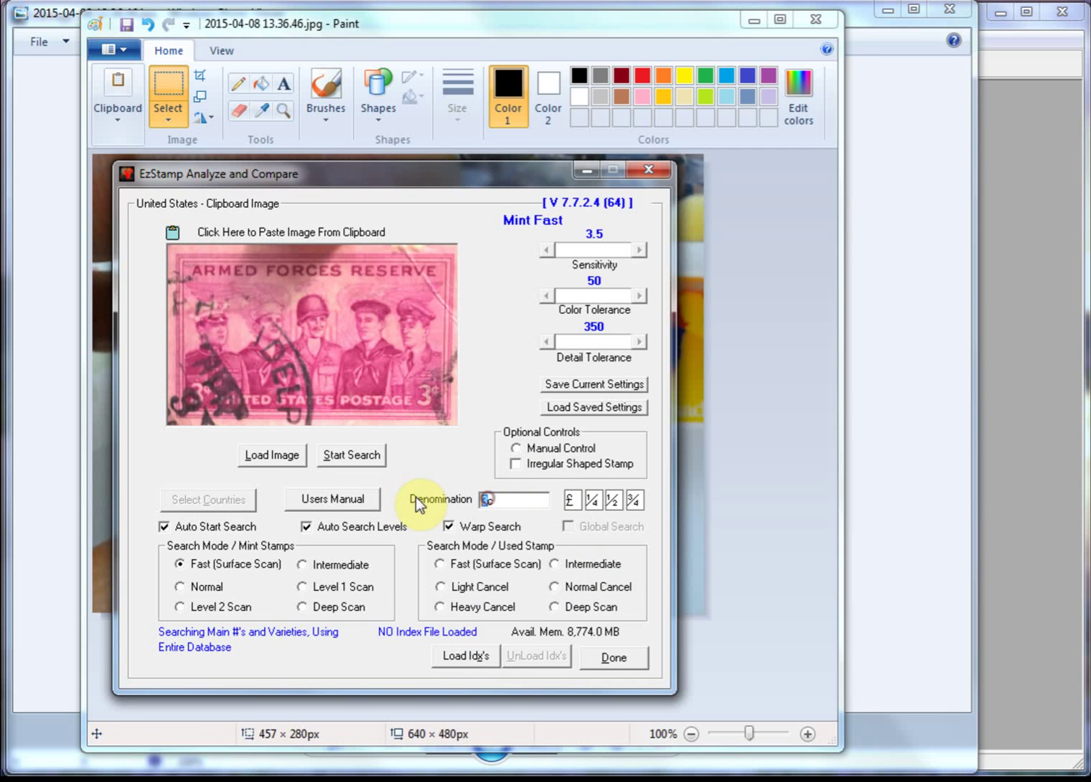
{"action": "type", "text": "8c"}
{"action": "left_click", "coordinate": [279, 238]}
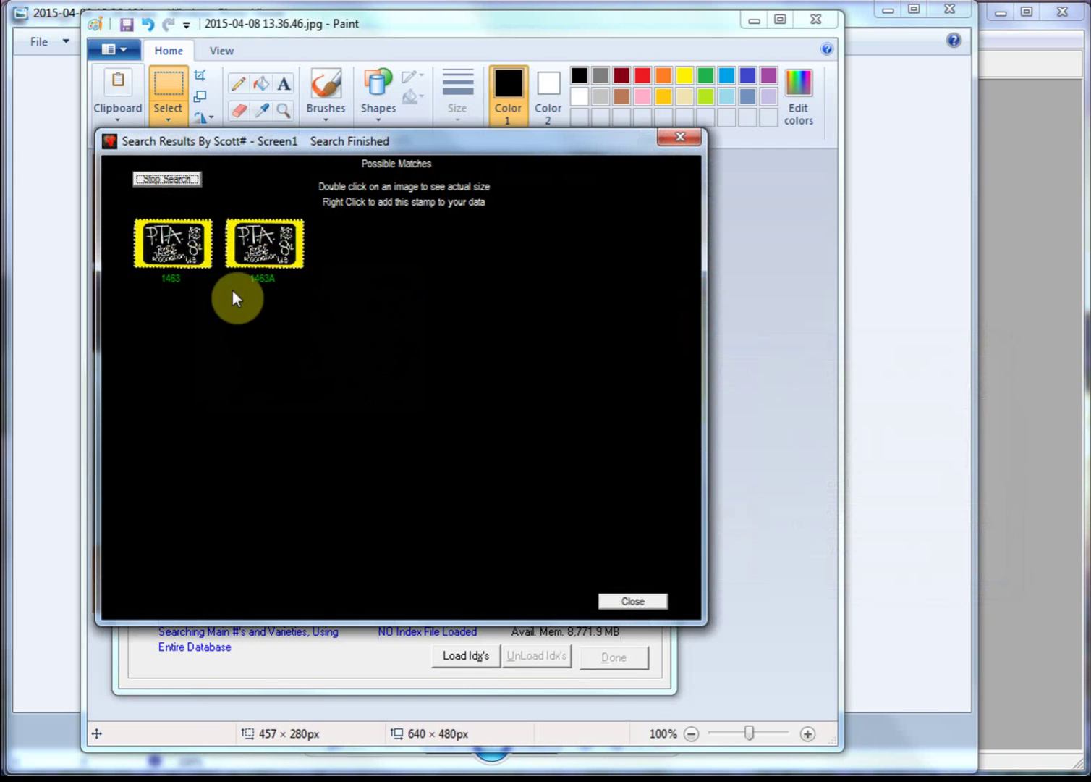
{"action": "left_click", "coordinate": [635, 600]}
Close Paint and the photo viewer
{"action": "left_click", "coordinate": [787, 314]}
{"action": "left_click", "coordinate": [814, 24]}
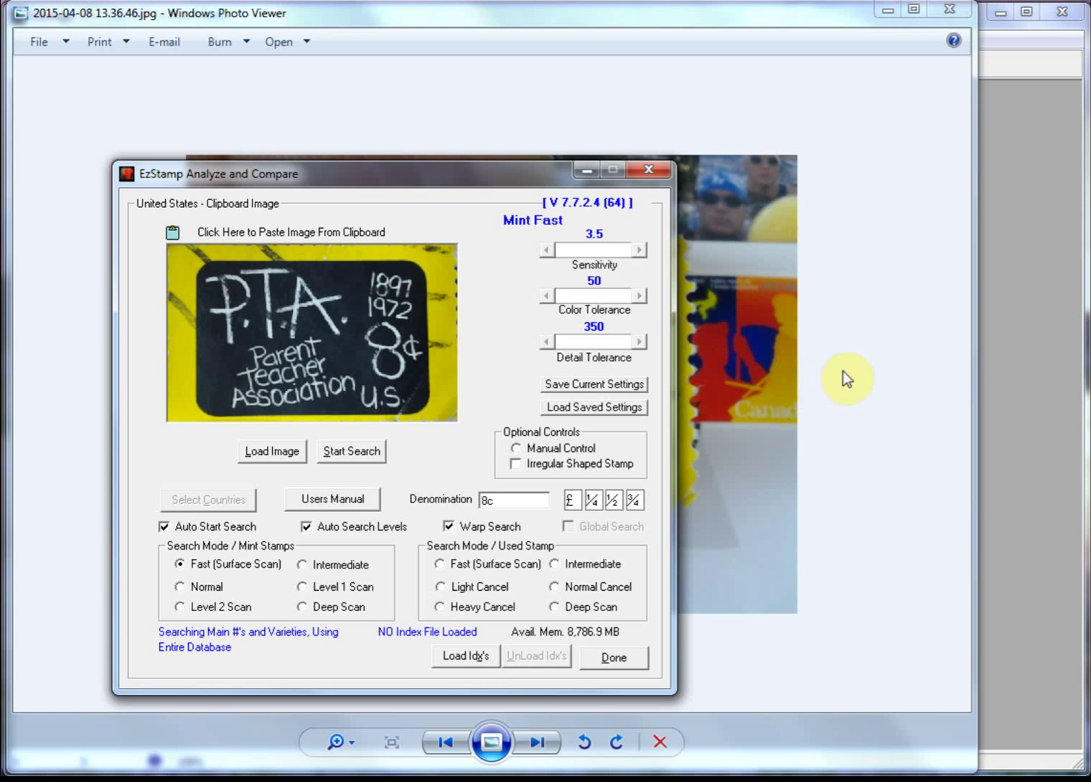
{"action": "left_click", "coordinate": [843, 371]}
{"action": "left_click", "coordinate": [949, 13]}
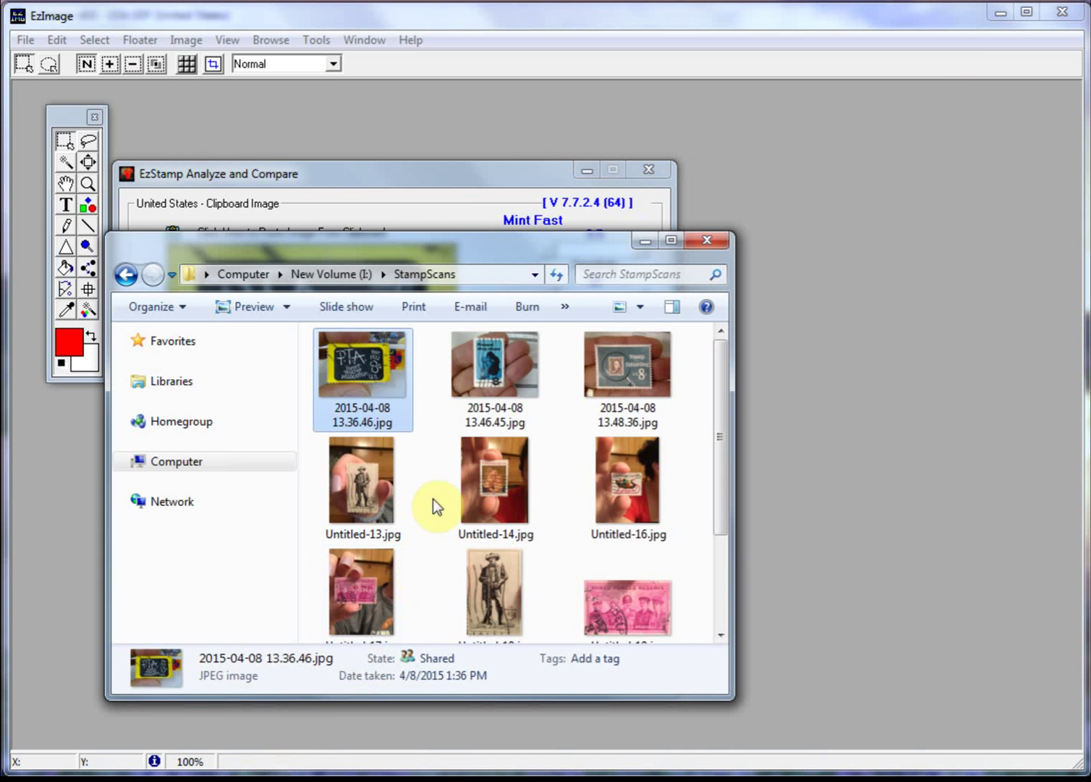
Open the Prevent drug abuse photo 2015-04-08 13.46.45.jpg in Paint
{"action": "left_click", "coordinate": [484, 382]}
{"action": "double_click", "coordinate": [484, 382]}
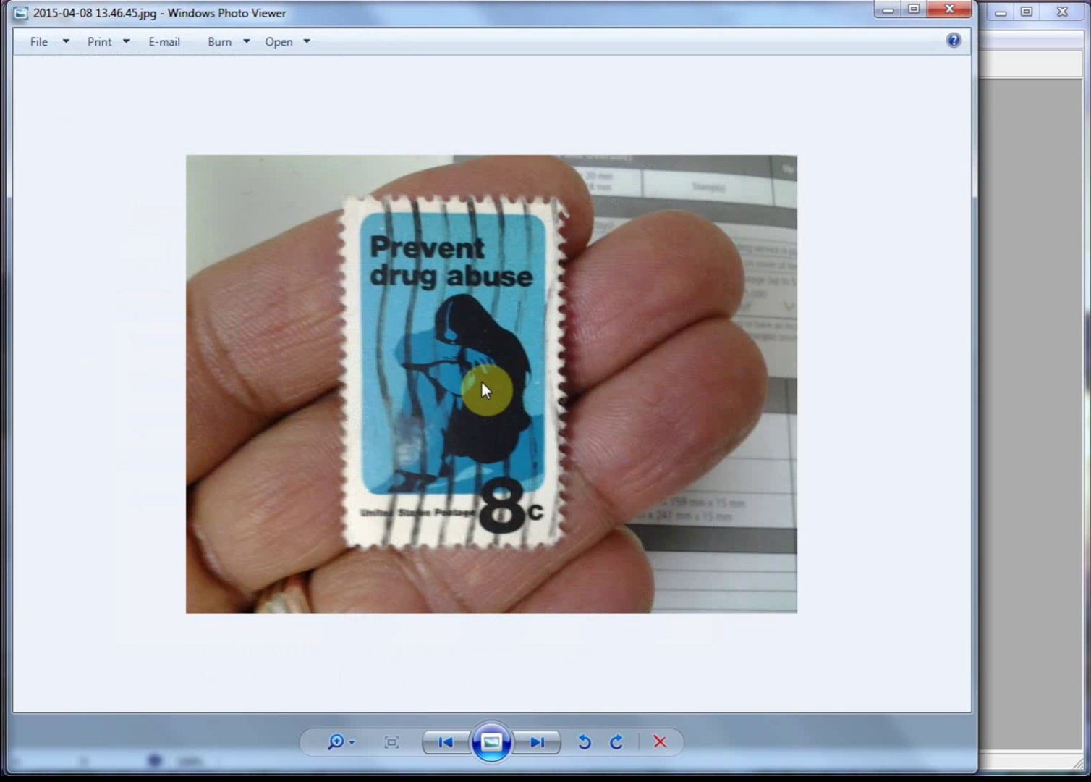
{"action": "left_click", "coordinate": [285, 45]}
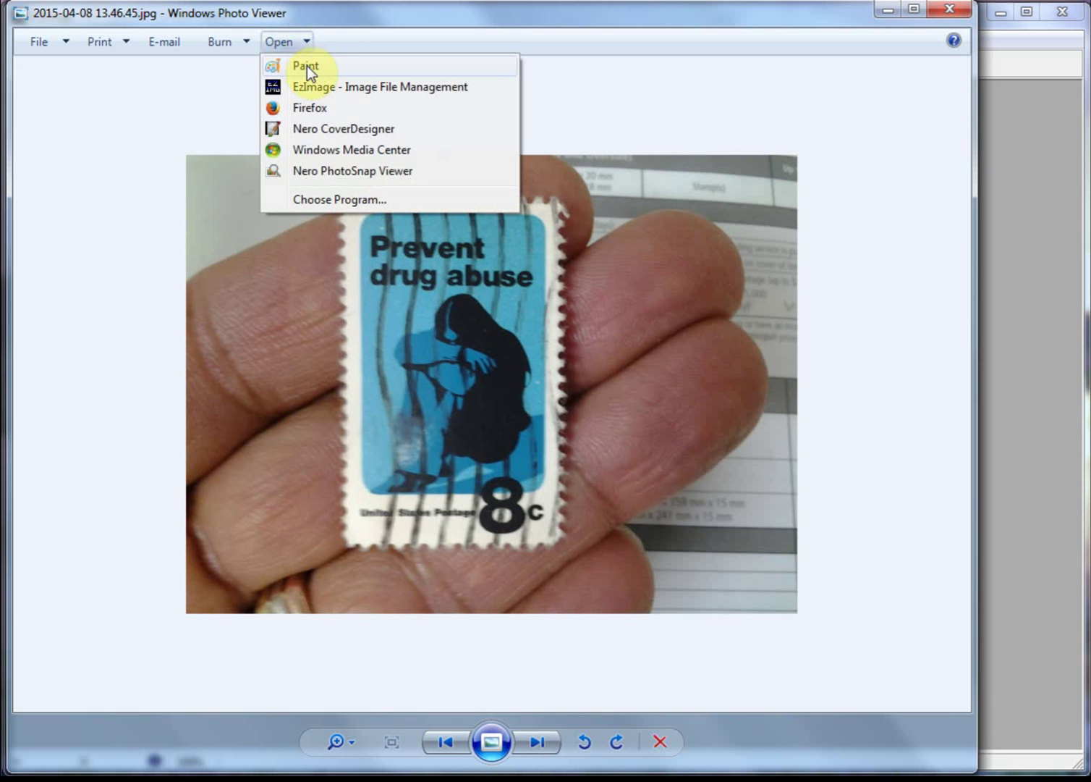
{"action": "left_click", "coordinate": [307, 66]}
Select just the Prevent drug abuse stamp, copy it, and switch back to EzStamp
{"action": "left_click", "coordinate": [169, 89]}
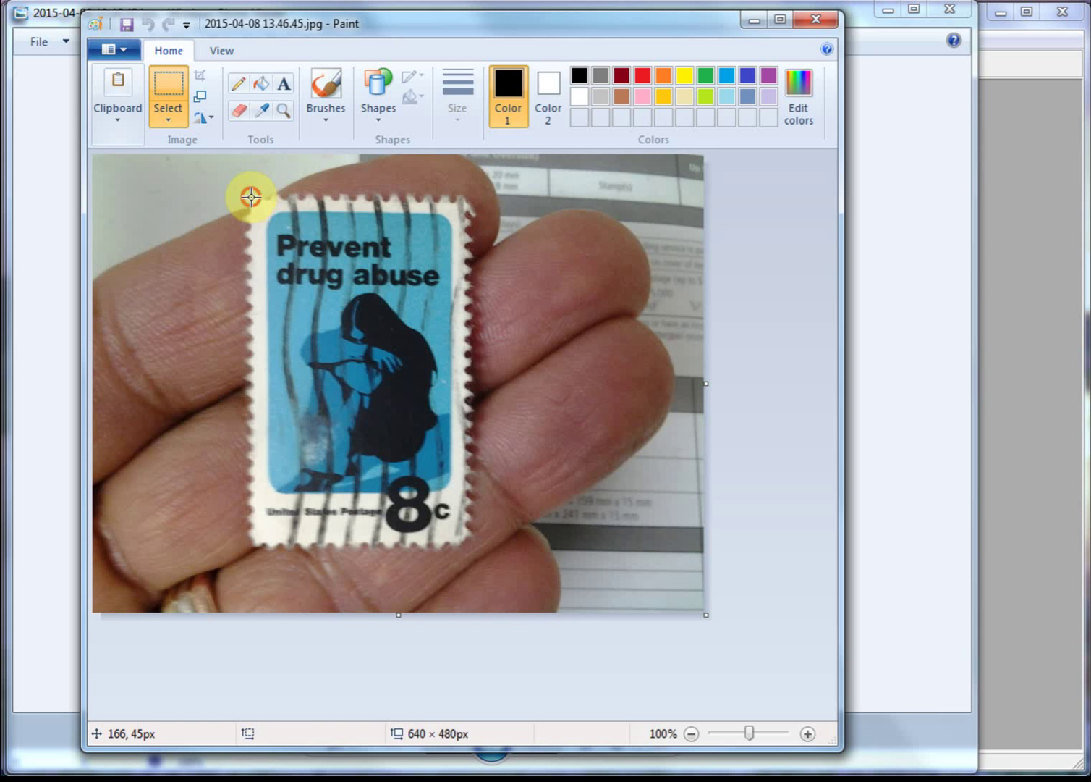
{"action": "left_click_drag", "start_coordinate": [253, 196], "coordinate": [466, 542]}
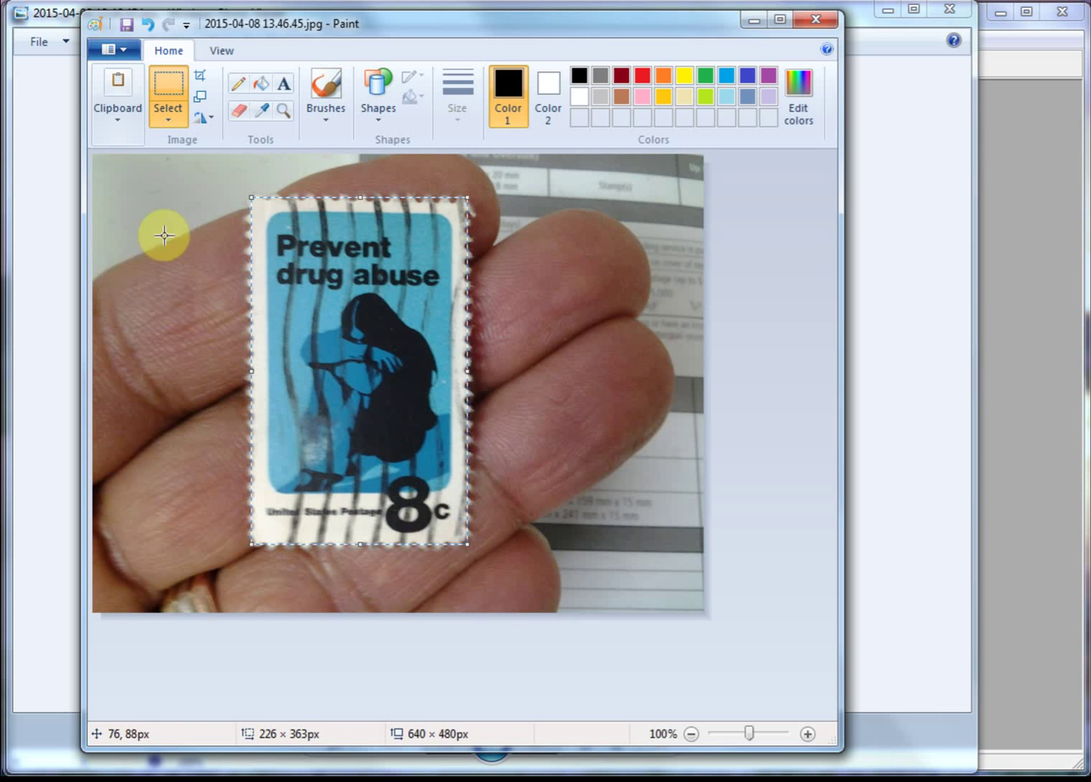
{"action": "left_click", "coordinate": [127, 120]}
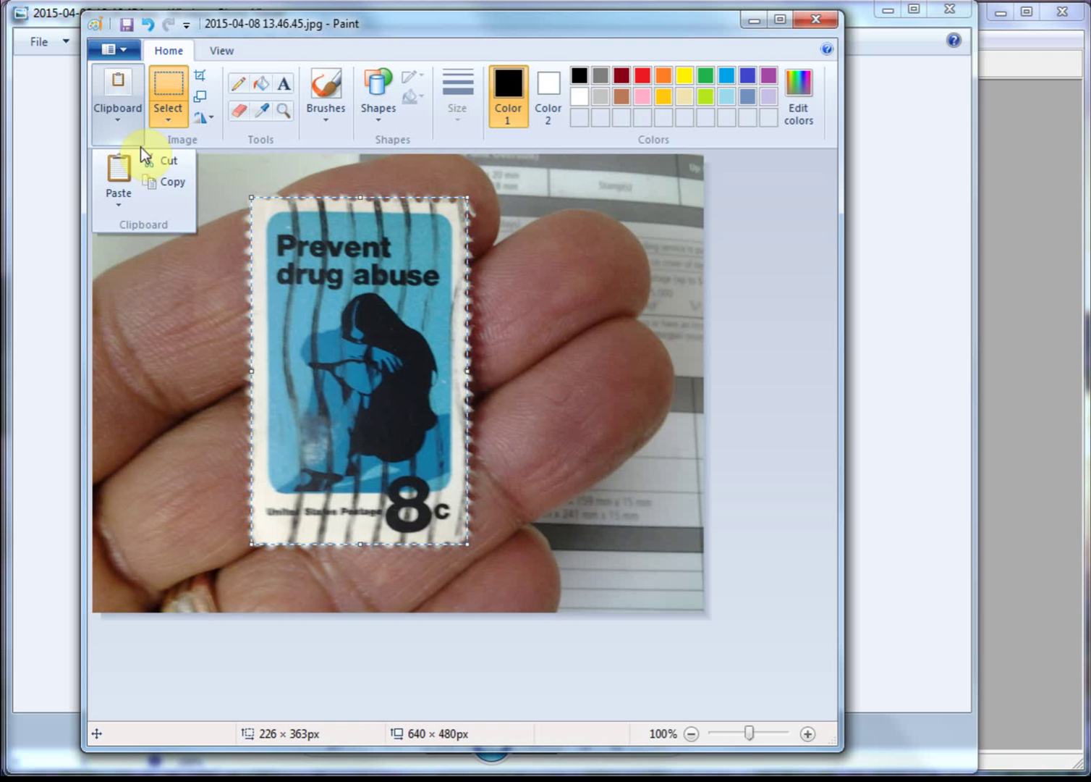
{"action": "left_click", "coordinate": [163, 181]}
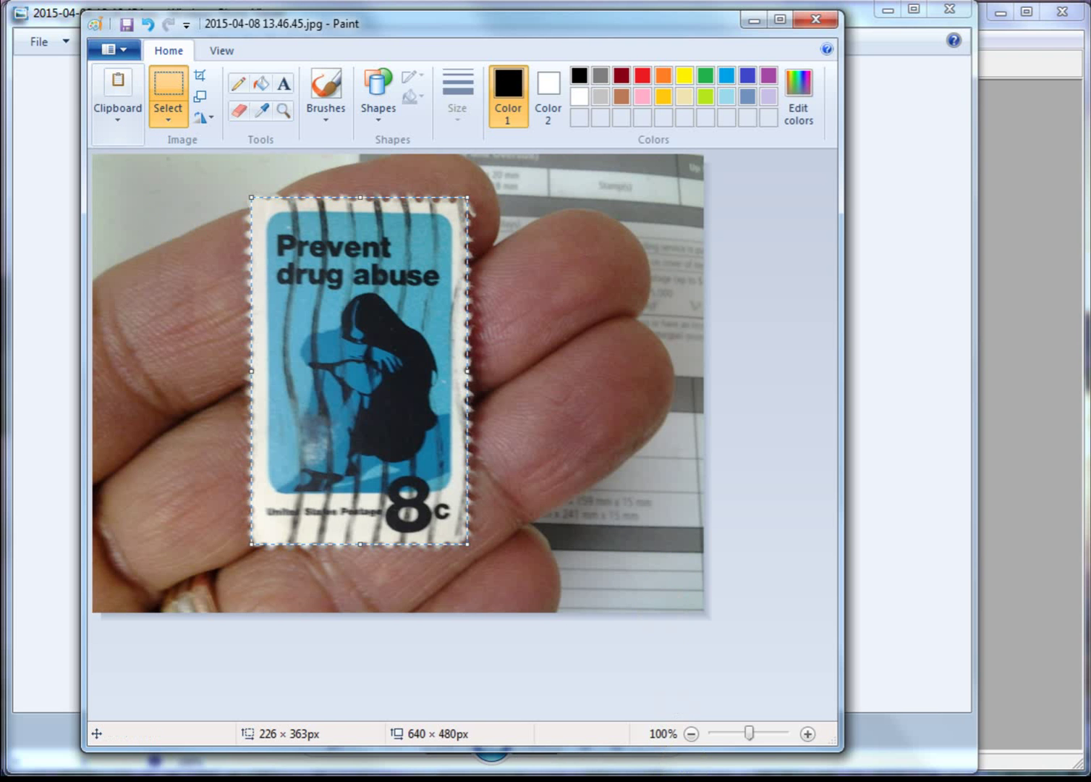
{"action": "key", "text": "alt+Tab"}
Identify the pasted Prevent drug abuse stamp as 1438 / 1438_1, then close Paint and Photo Viewer
{"action": "left_click", "coordinate": [332, 230]}
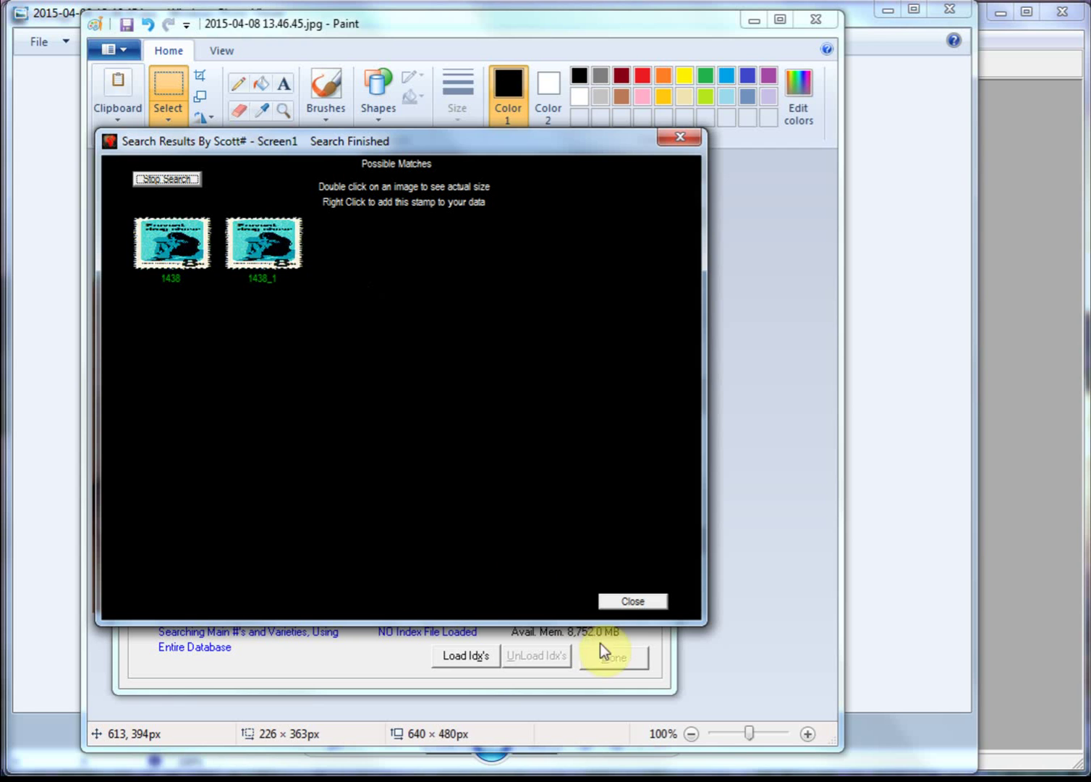
{"action": "left_click", "coordinate": [633, 601]}
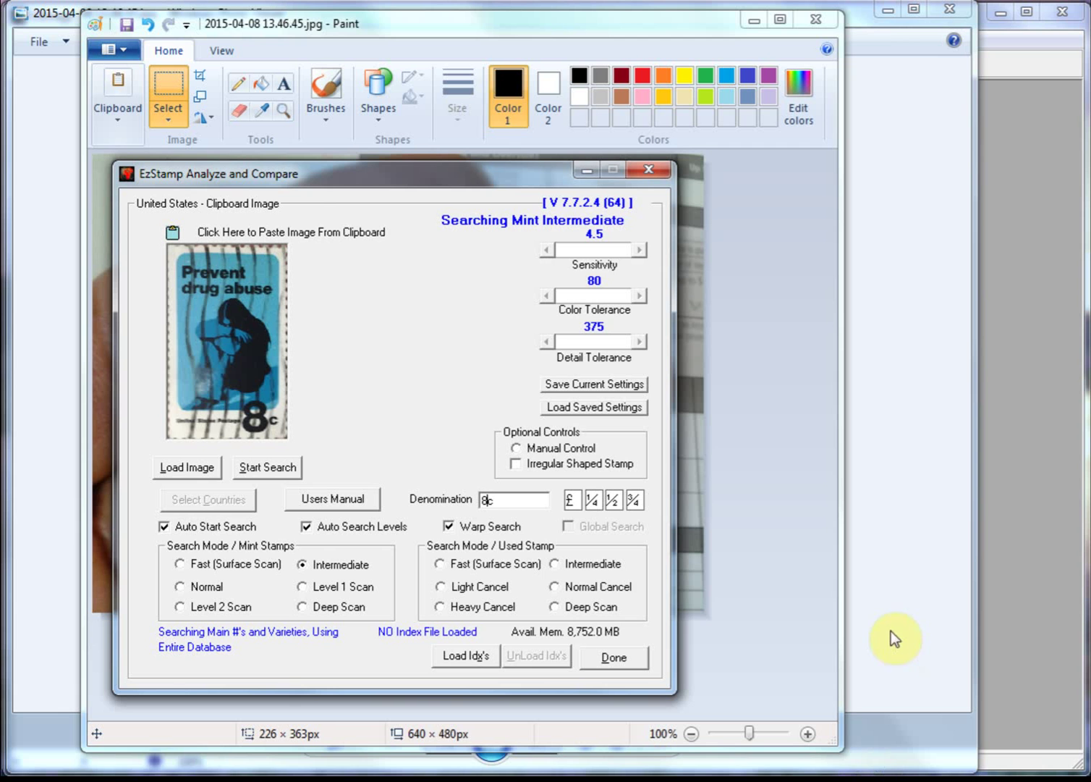
{"action": "left_click", "coordinate": [837, 613]}
{"action": "left_click", "coordinate": [819, 15]}
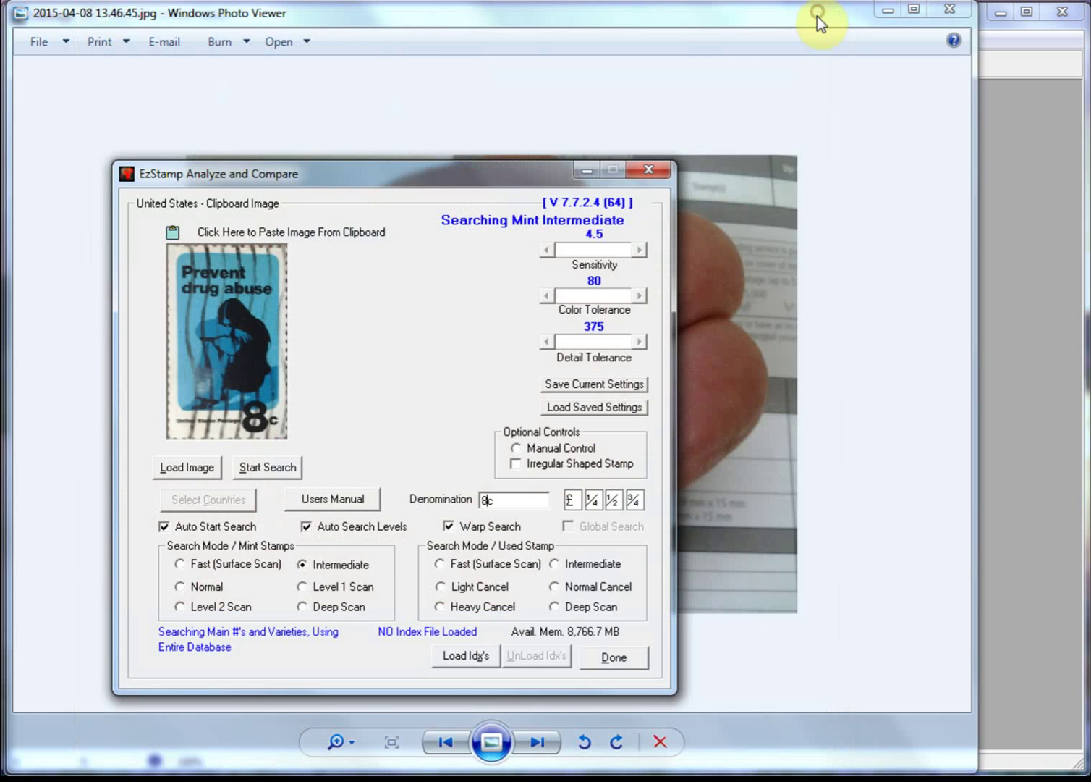
{"action": "left_click", "coordinate": [936, 378]}
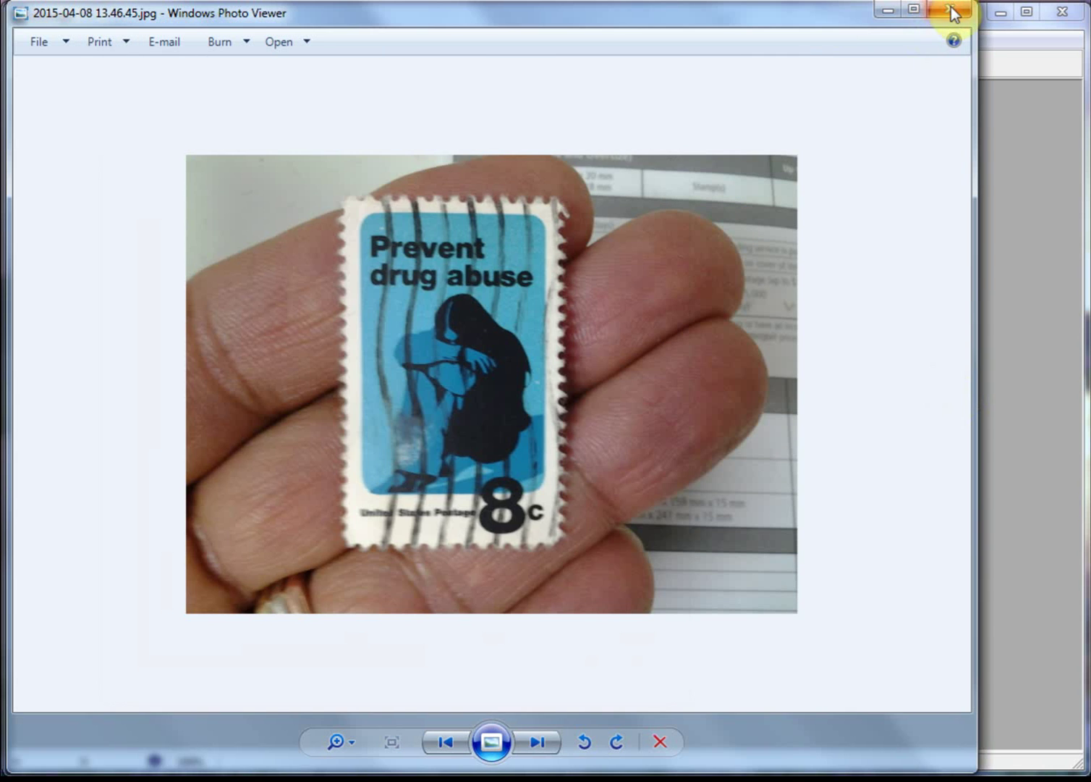
{"action": "left_click", "coordinate": [951, 7]}
Open the Stamp Collecting photo 2015-04-08 13.48.36.jpg from StampScans in Paint
{"action": "key", "text": "alt+Tab"}
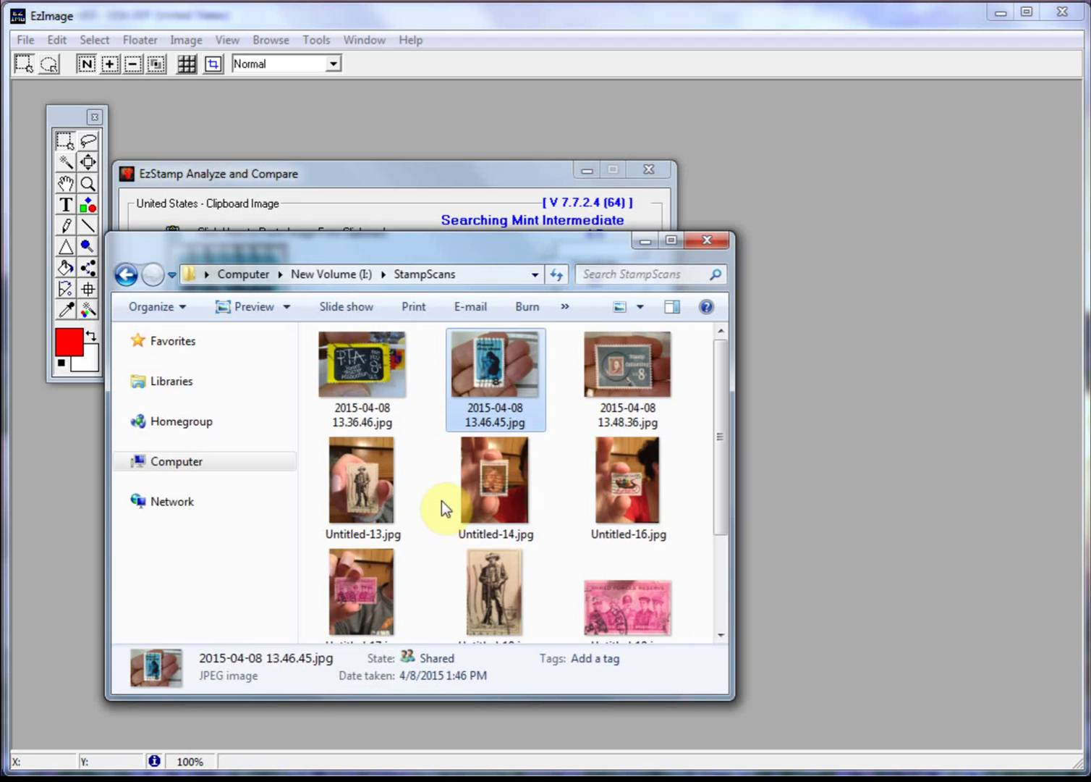
{"action": "double_click", "coordinate": [614, 371]}
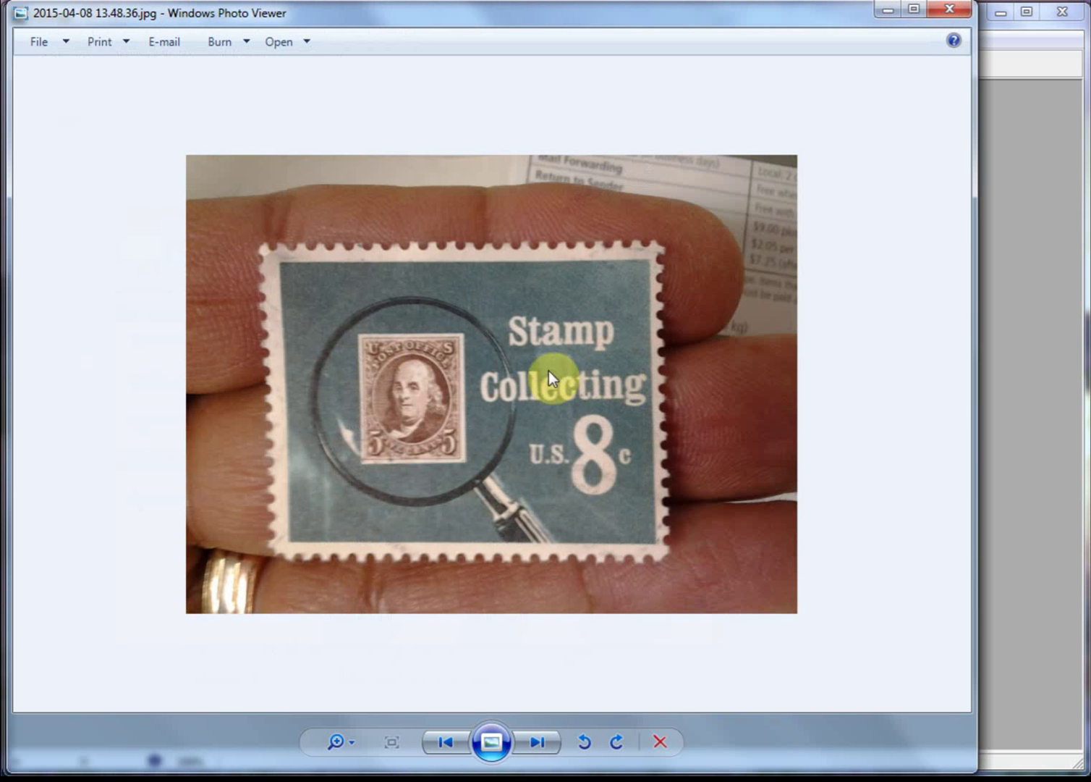
{"action": "left_click", "coordinate": [290, 41]}
{"action": "left_click", "coordinate": [313, 66]}
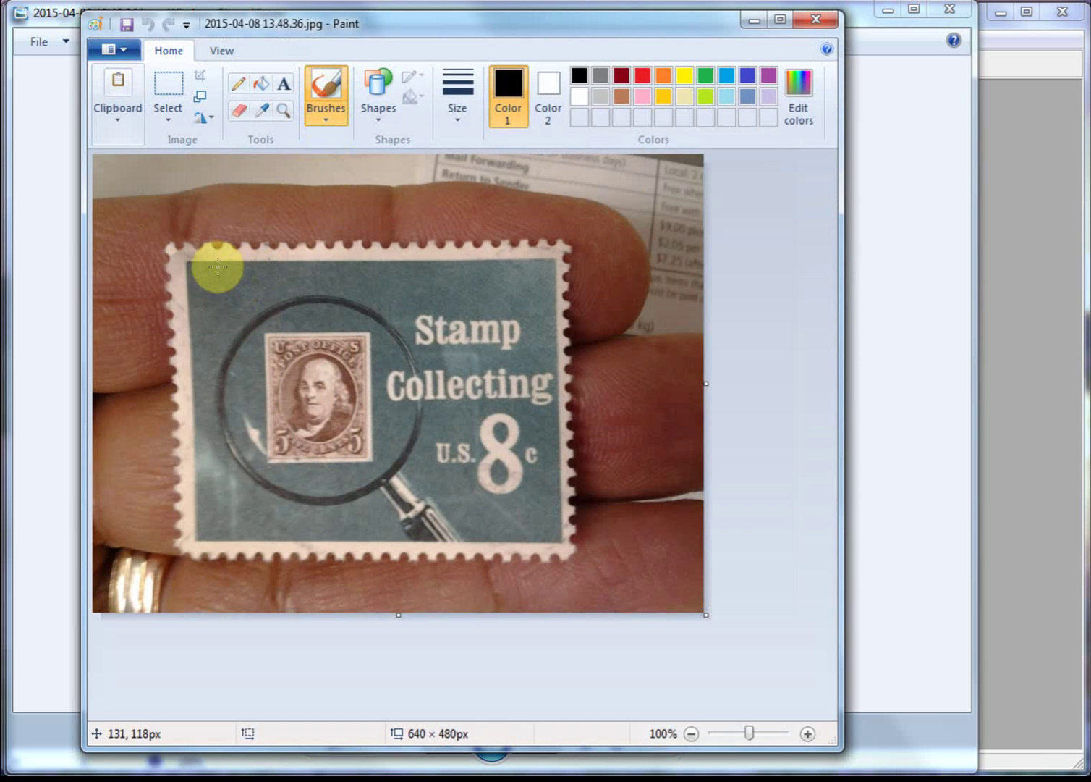
Select a rectangle around just the Stamp Collecting stamp, then return to EzStamp
{"action": "left_click", "coordinate": [182, 88]}
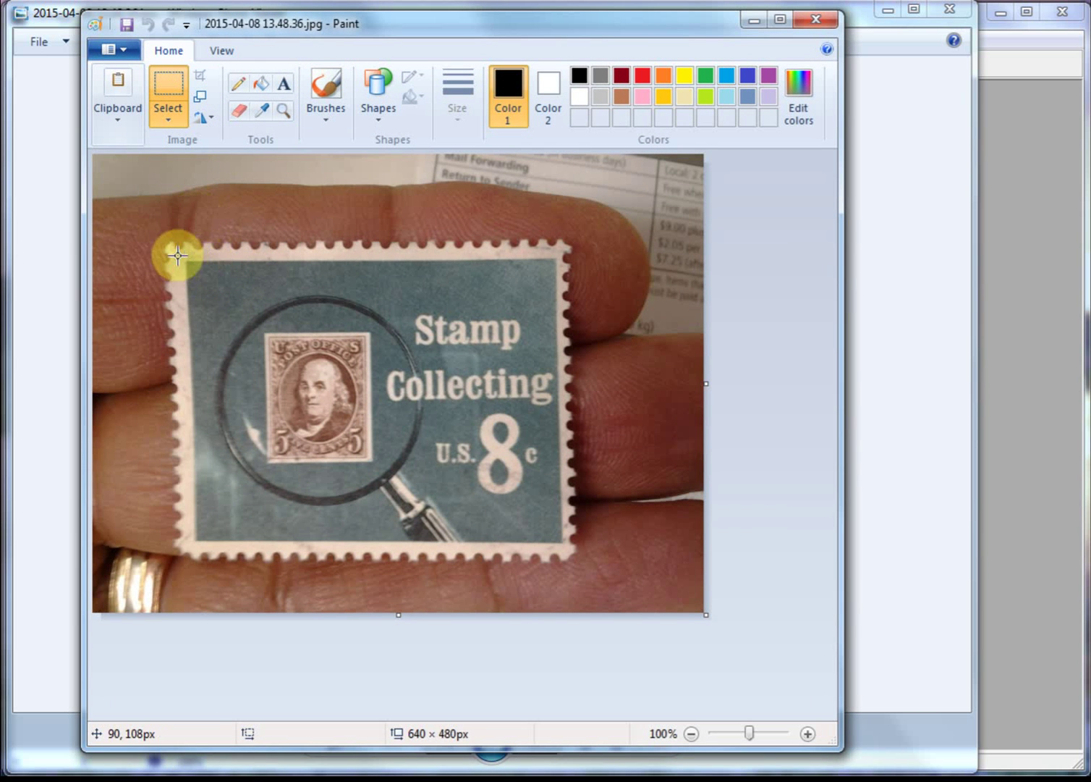
{"action": "left_click_drag", "start_coordinate": [173, 251], "coordinate": [572, 556]}
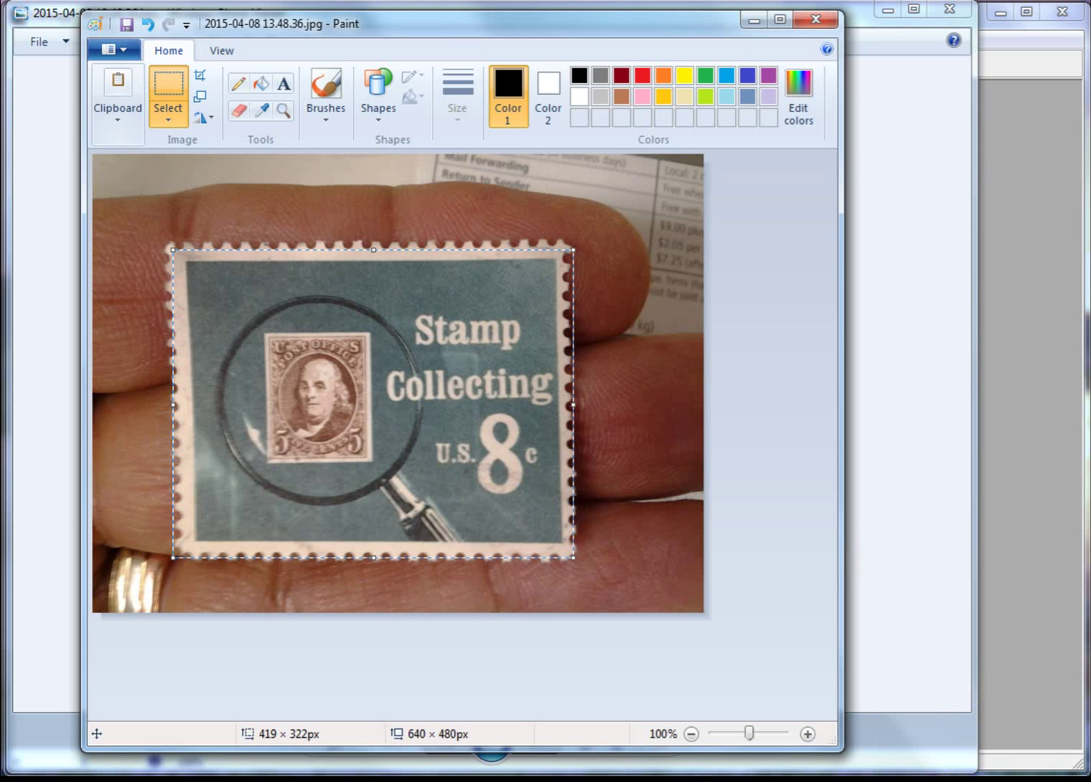
{"action": "key", "text": "alt+Tab"}
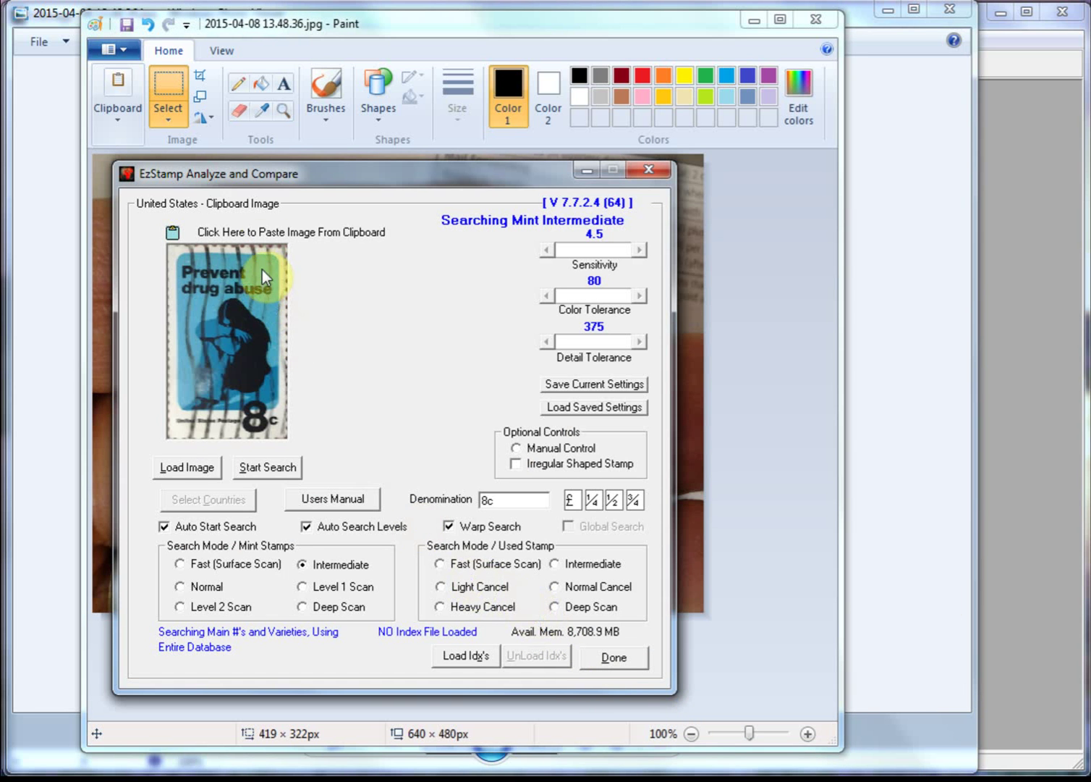
Run clipboard recognition on the Stamp Collecting stamp, getting matches 1474, 1474A and 1474B
{"action": "left_click", "coordinate": [253, 229]}
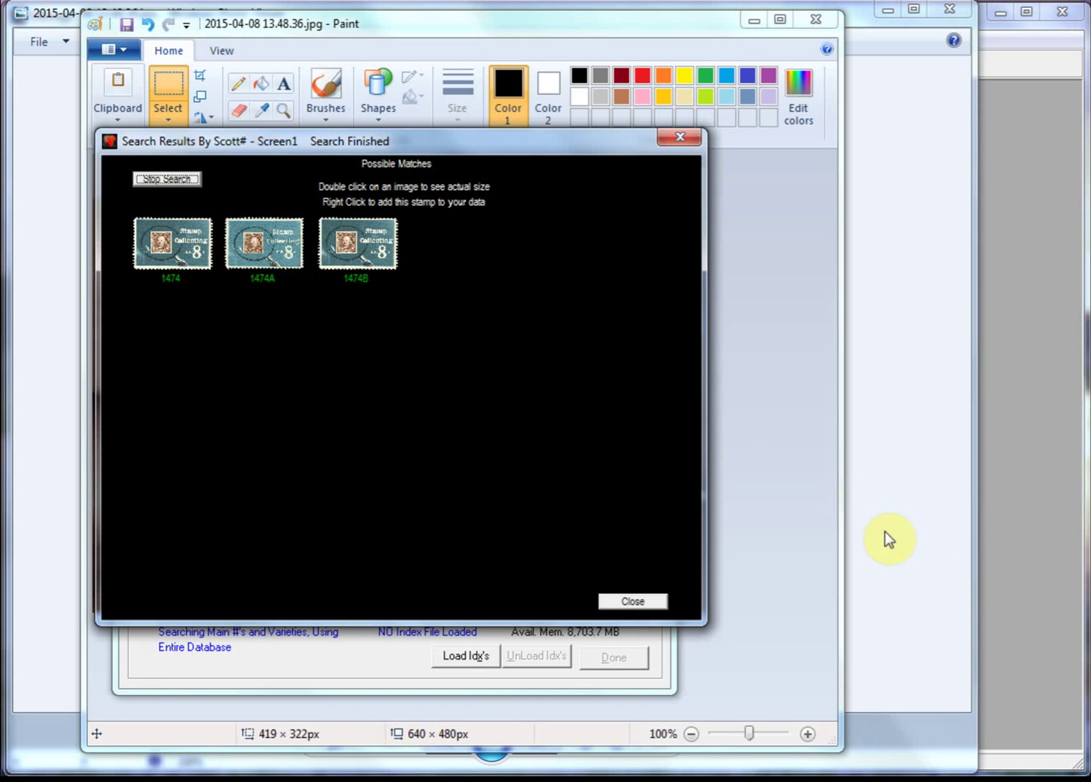
{"action": "left_click", "coordinate": [145, 664]}
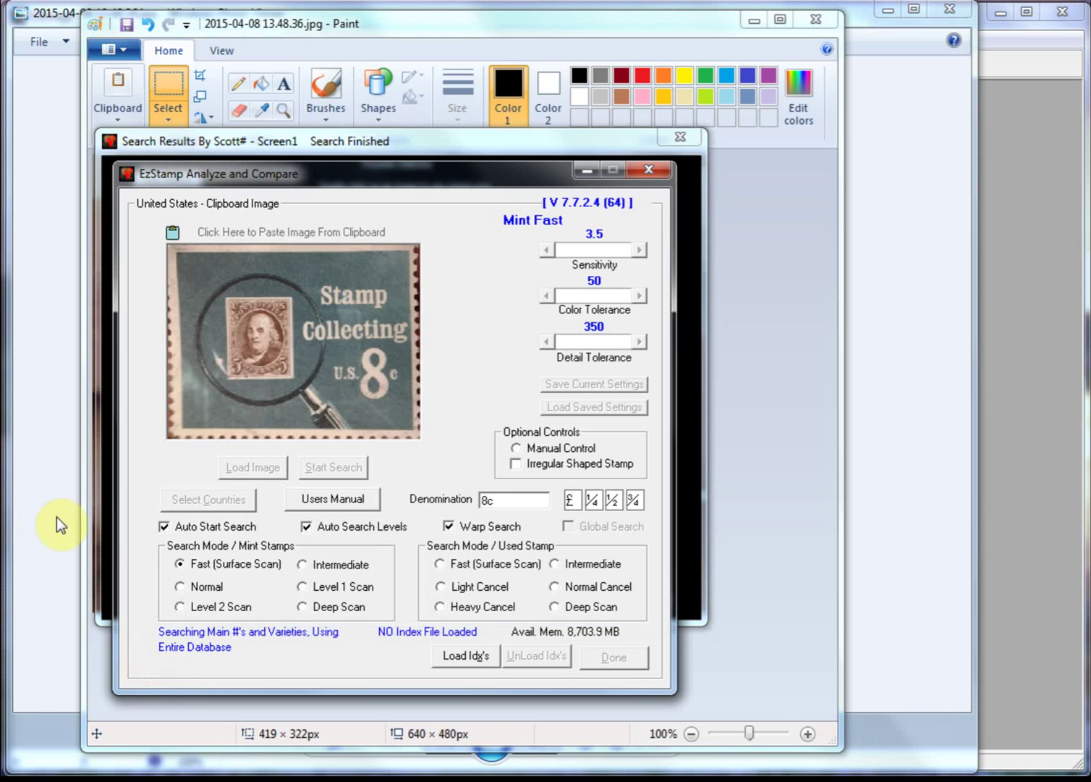